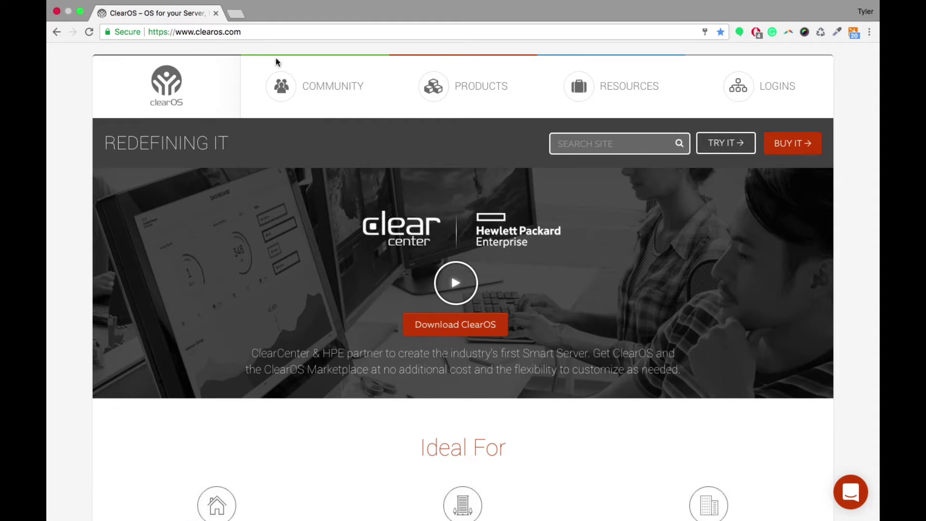
Step: Replace the saved ClearOS Portal username with the new account's username and password, then log in
click(770, 90)
drag(437, 176, 365, 176)
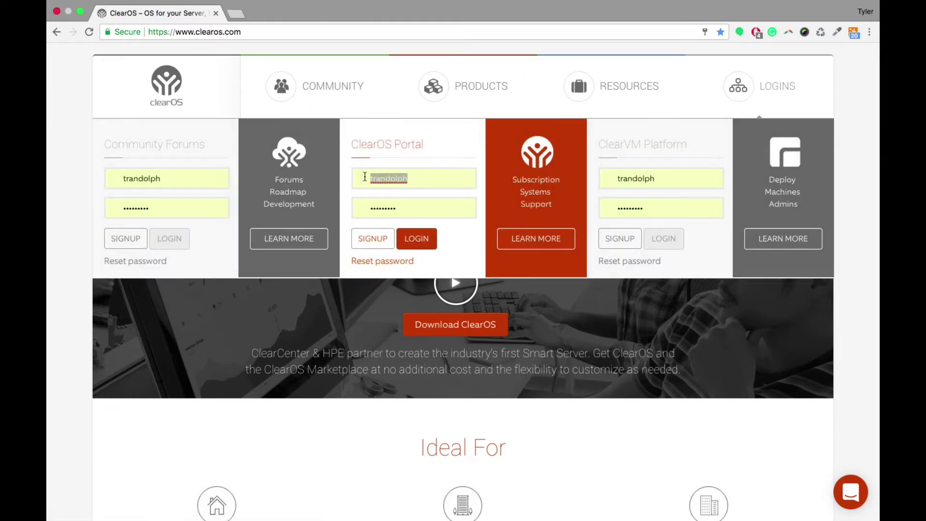
key(BackSpace)
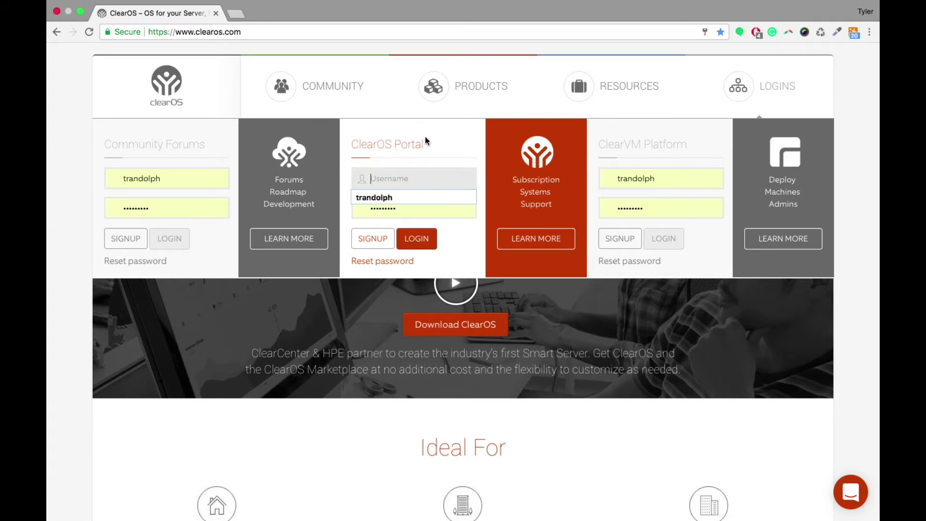
key(Tab)
text(•••)
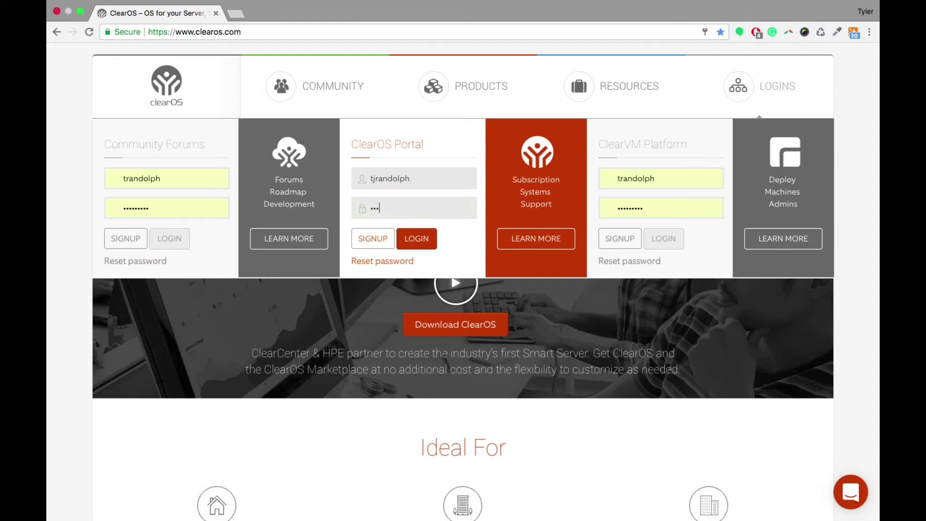
text(•••••)
click(432, 237)
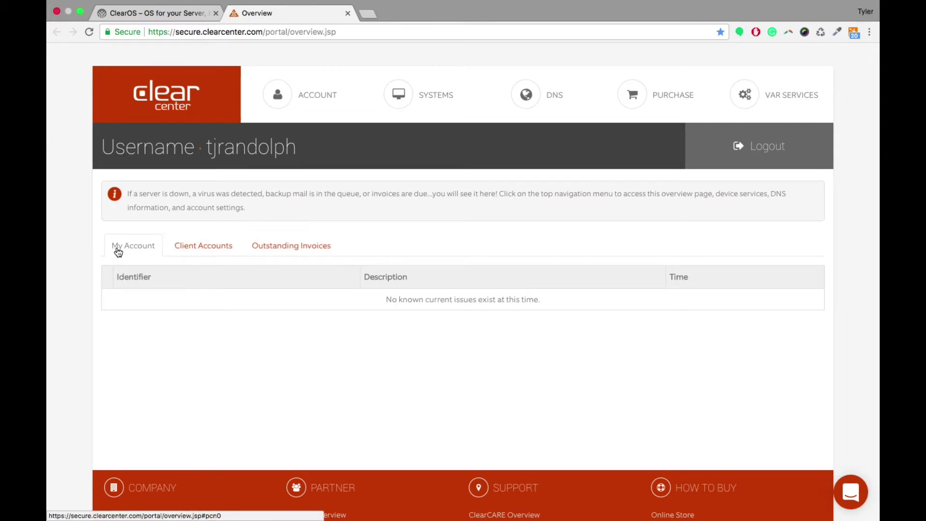
Step: Check the Client Accounts, Outstanding Invoices and My Account lists, which show no issues or invoices
click(210, 250)
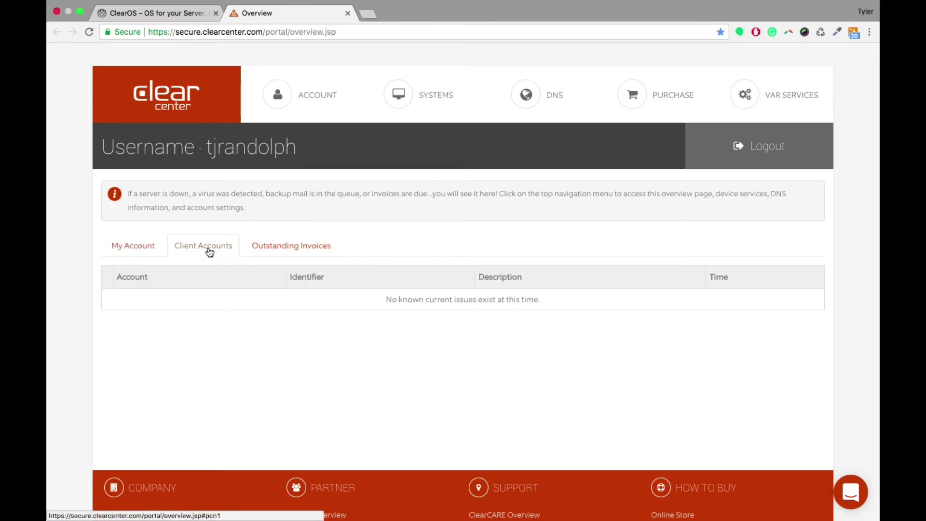
click(295, 248)
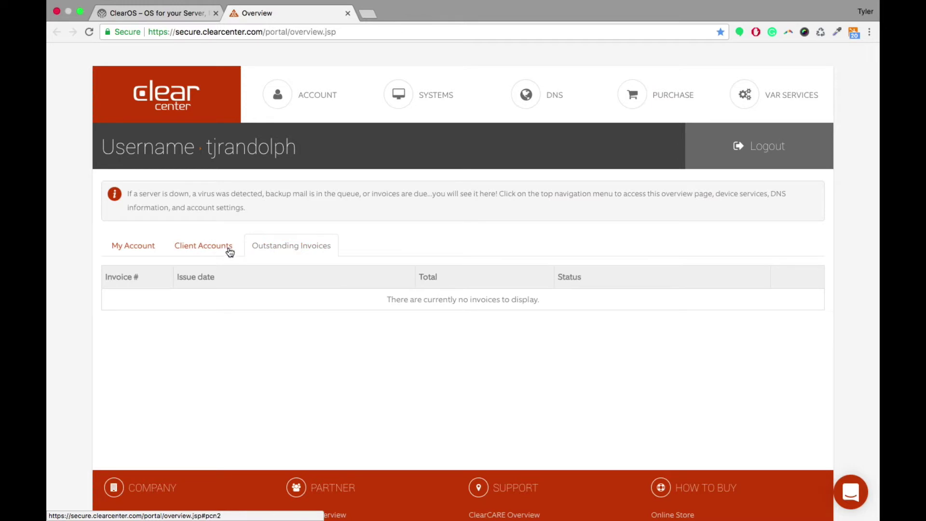
click(203, 254)
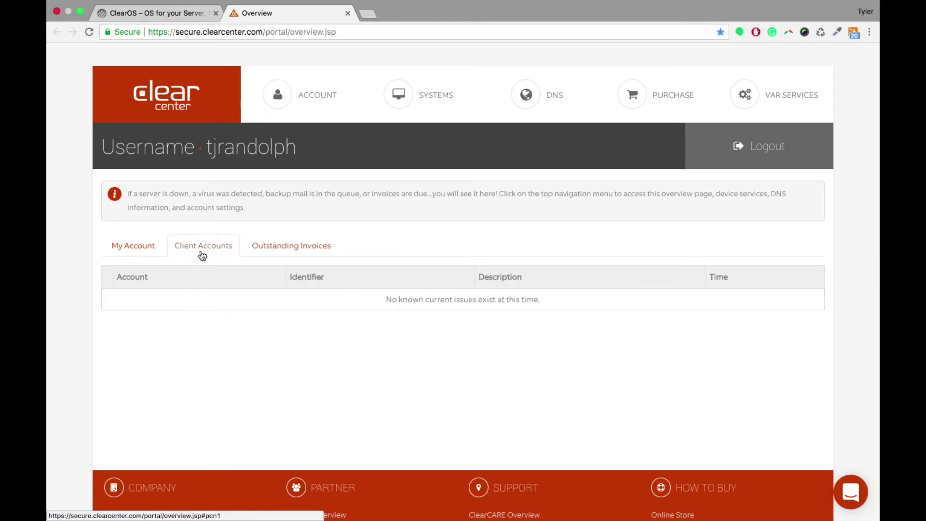
click(145, 255)
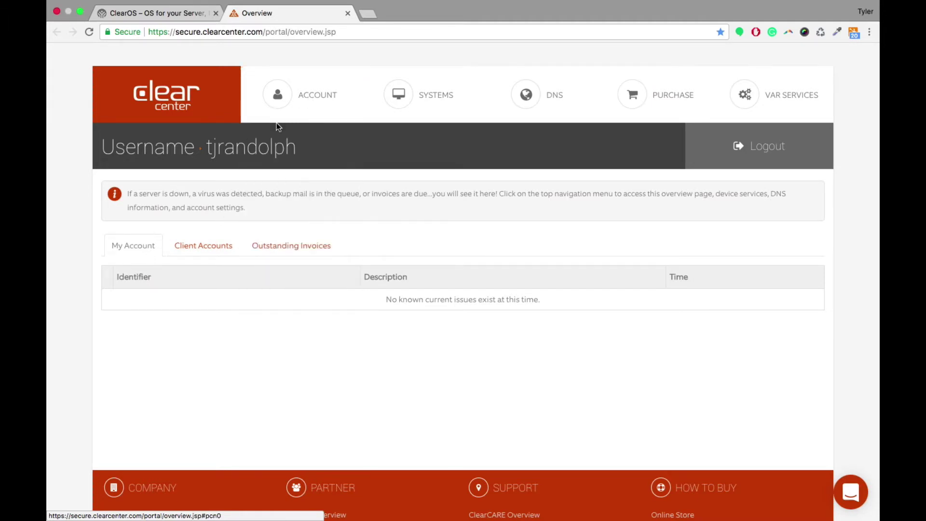
mouse_move(757, 112)
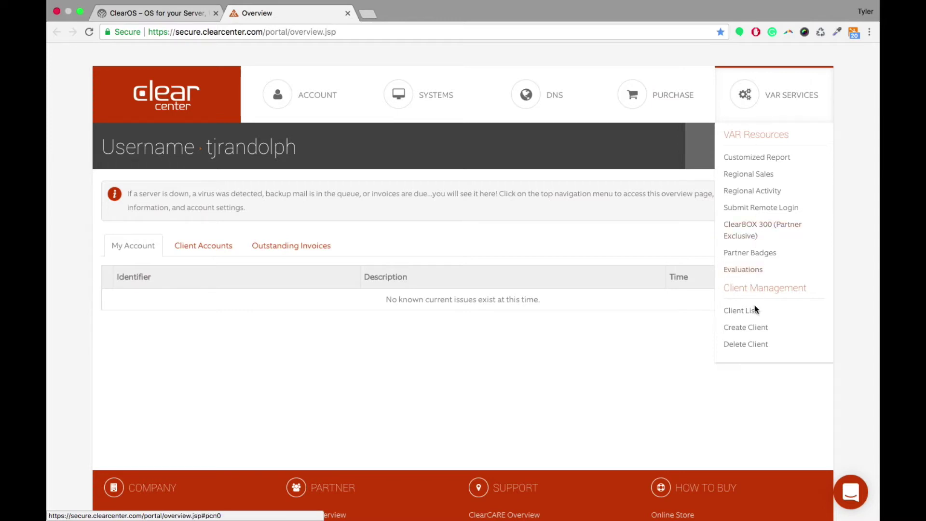
Step: Review the VAR Services client list, then bring up the empty Create Client form
click(746, 315)
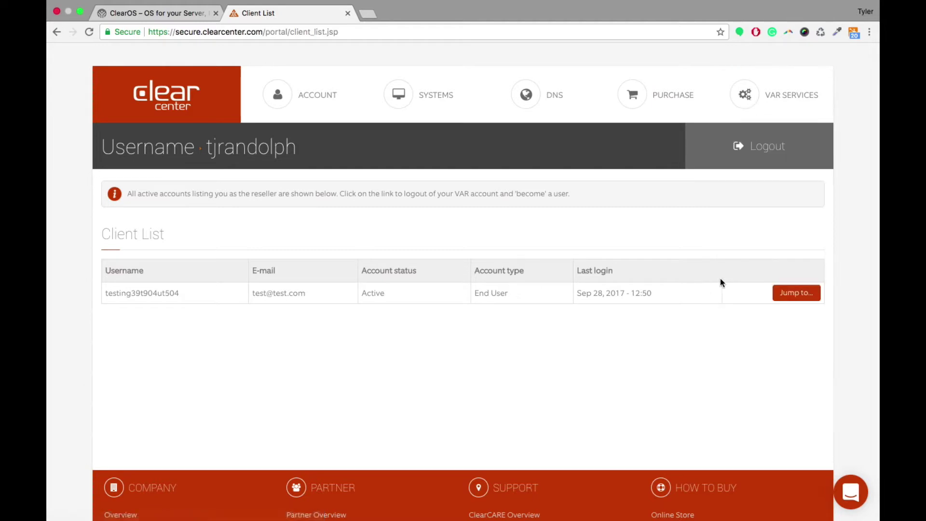
mouse_move(768, 96)
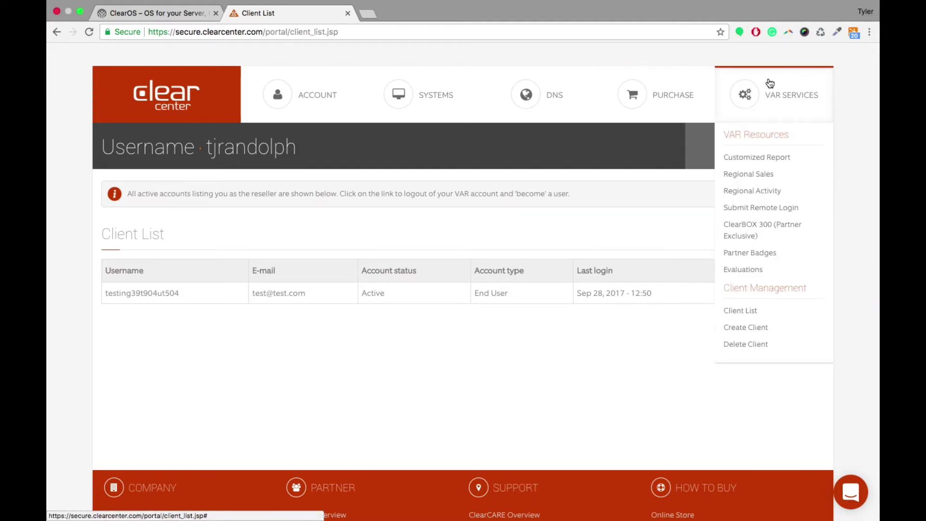
click(743, 336)
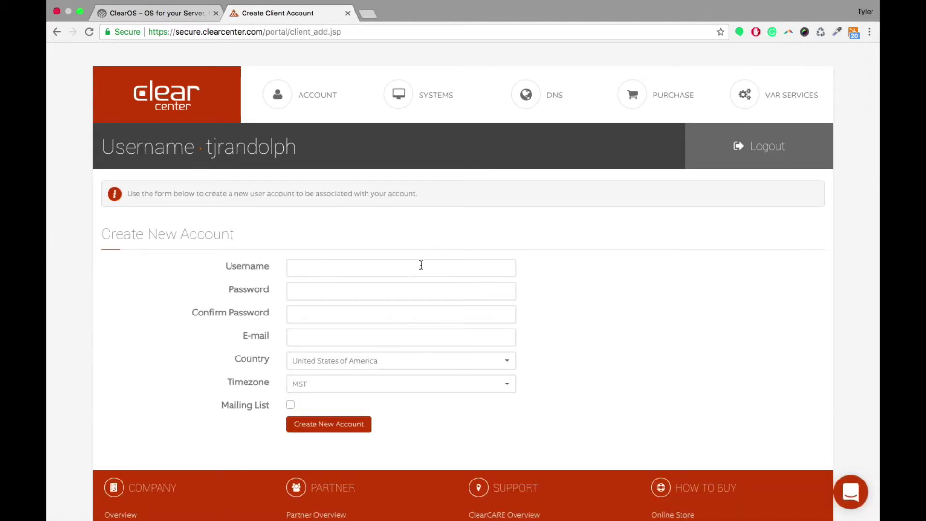
mouse_move(768, 92)
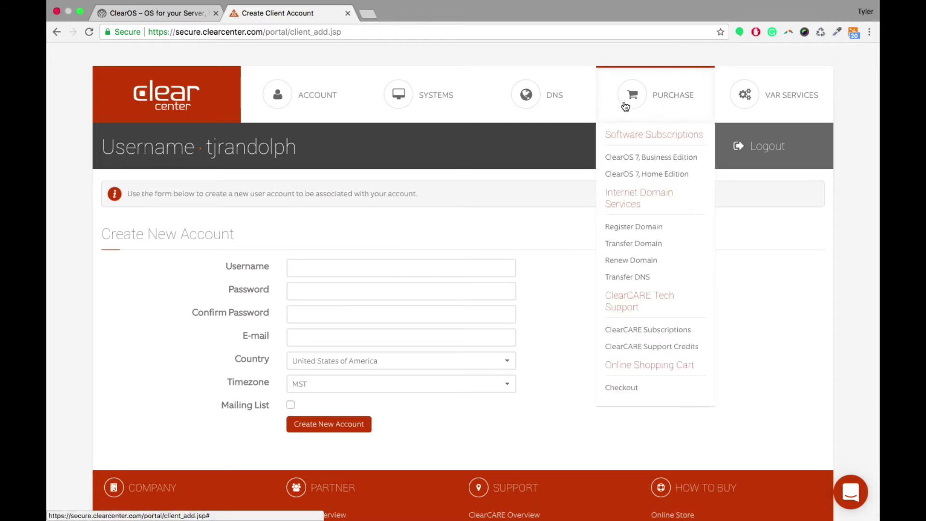
Step: Open the ClearOS 7 Business Edition page and view its Bronze-to-Platinum price table
mouse_move(711, 100)
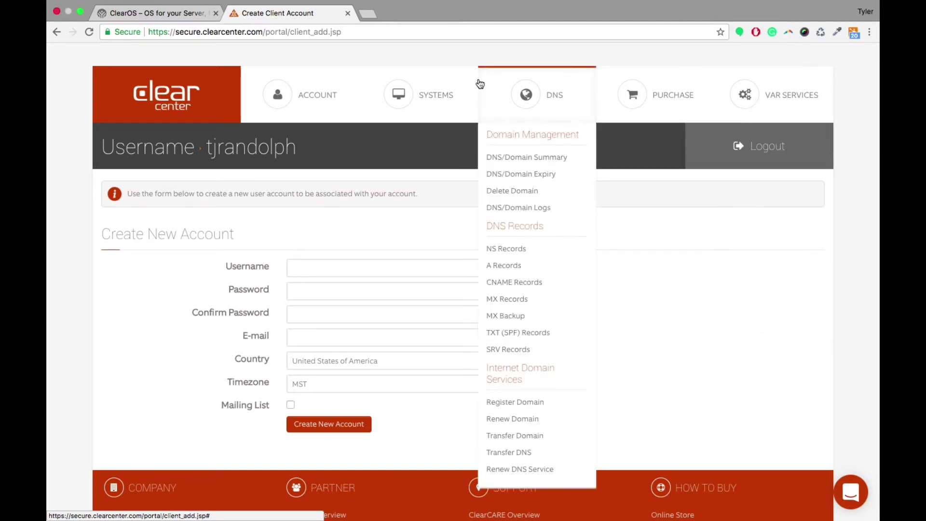
mouse_move(399, 95)
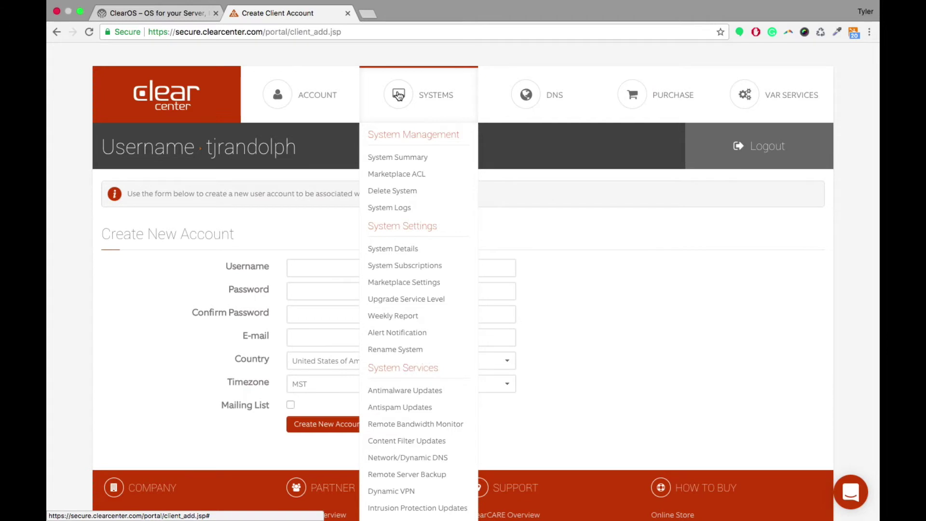
mouse_move(646, 94)
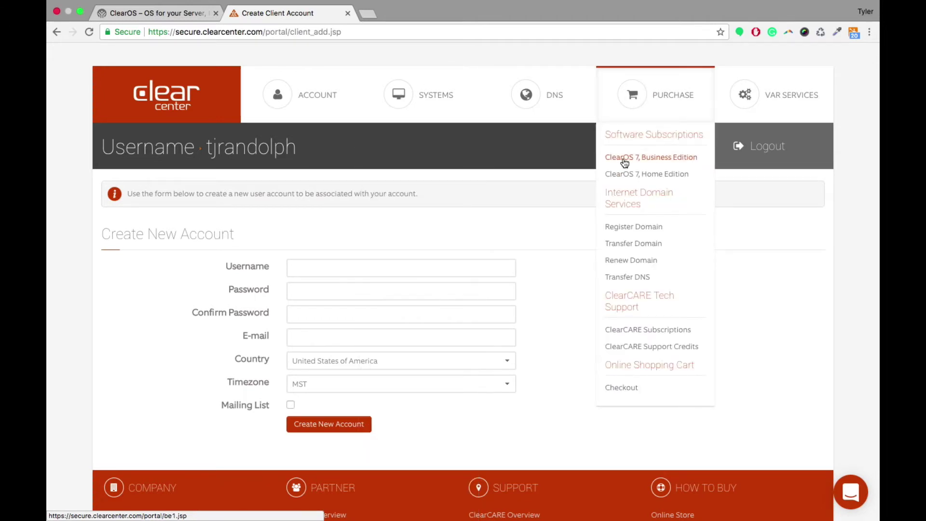
click(653, 159)
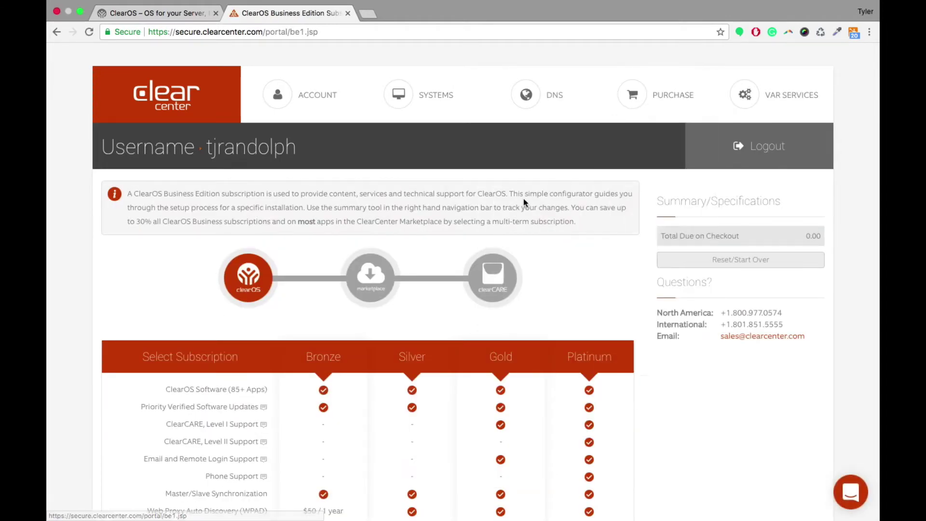
scroll(525, 203, down, 3)
scroll(524, 202, down, 3)
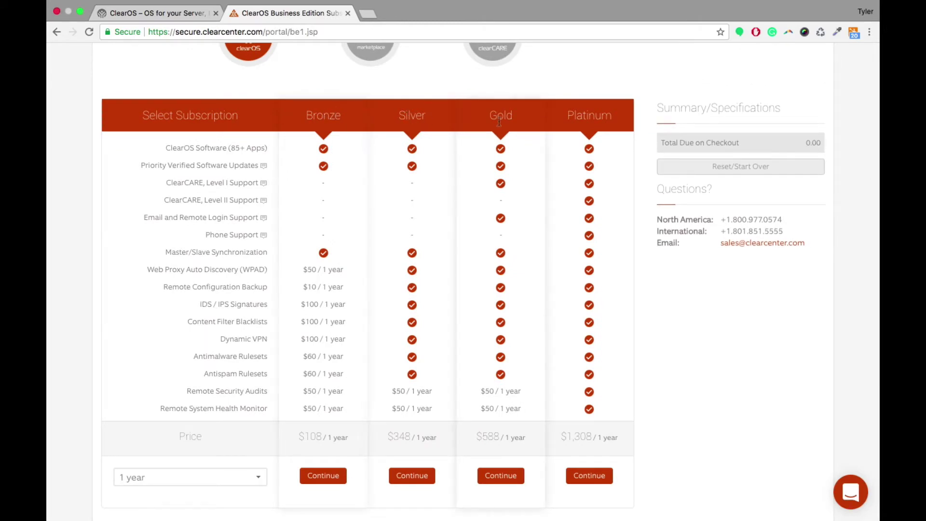
Step: Choose the Silver tier and advance the $373.00 order to the Marketplace step
click(406, 476)
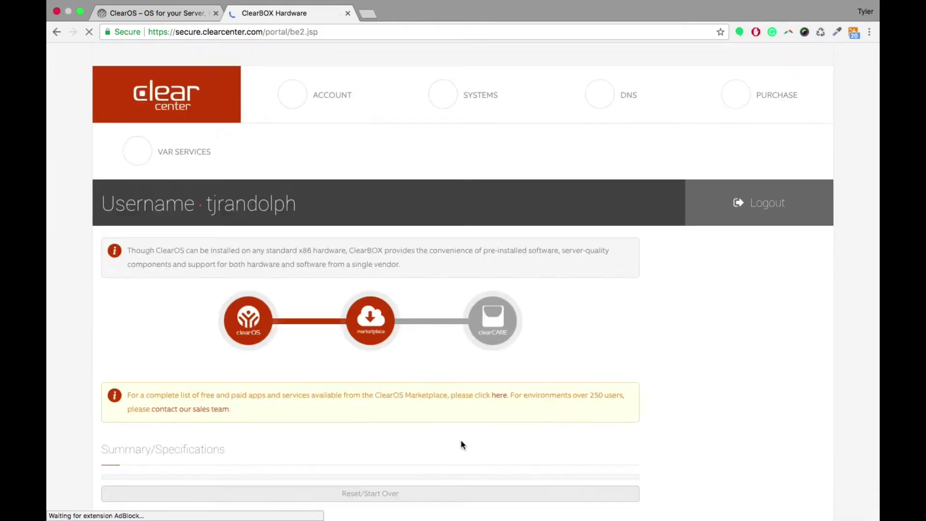
scroll(434, 364, down, 3)
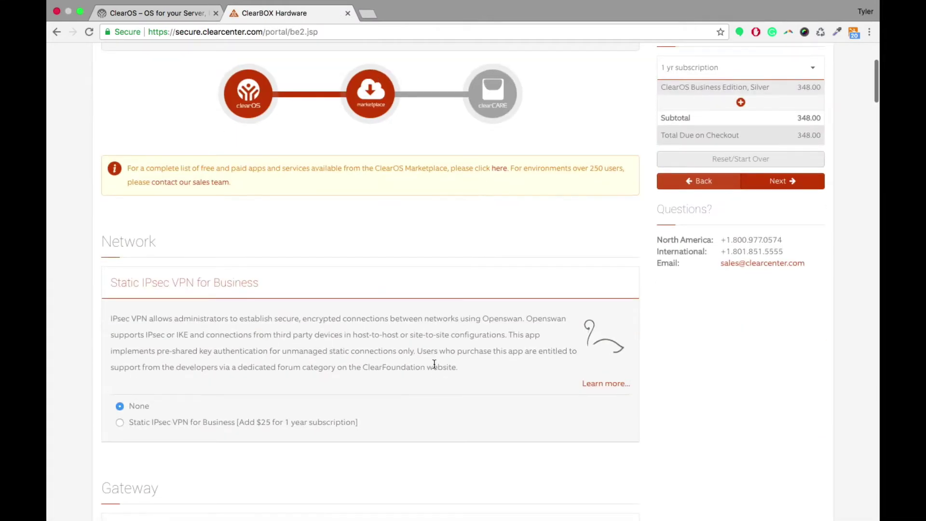
scroll(150, 285, down, 2)
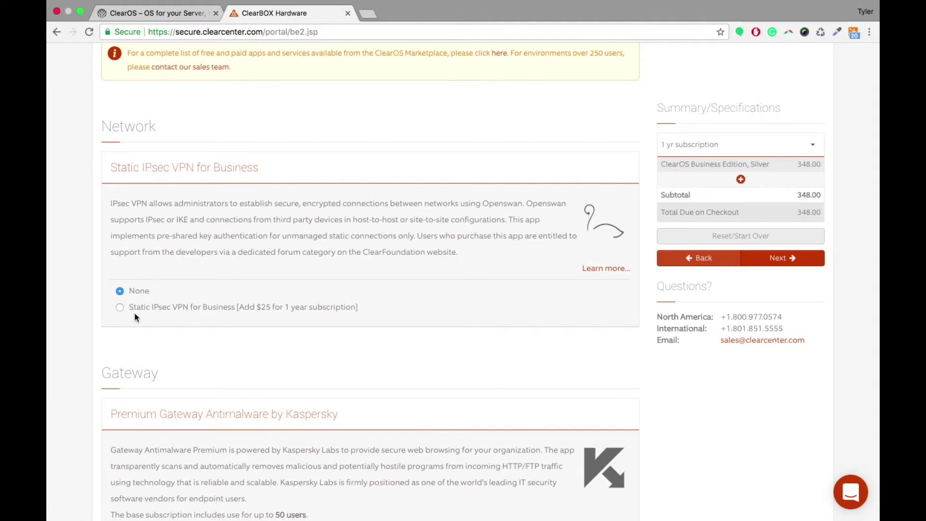
scroll(164, 341, down, 3)
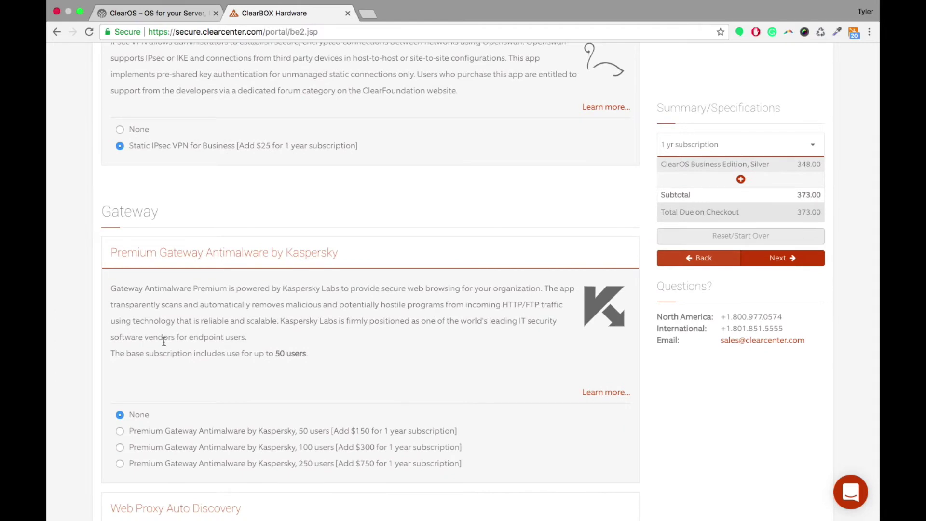
scroll(163, 342, down, 1)
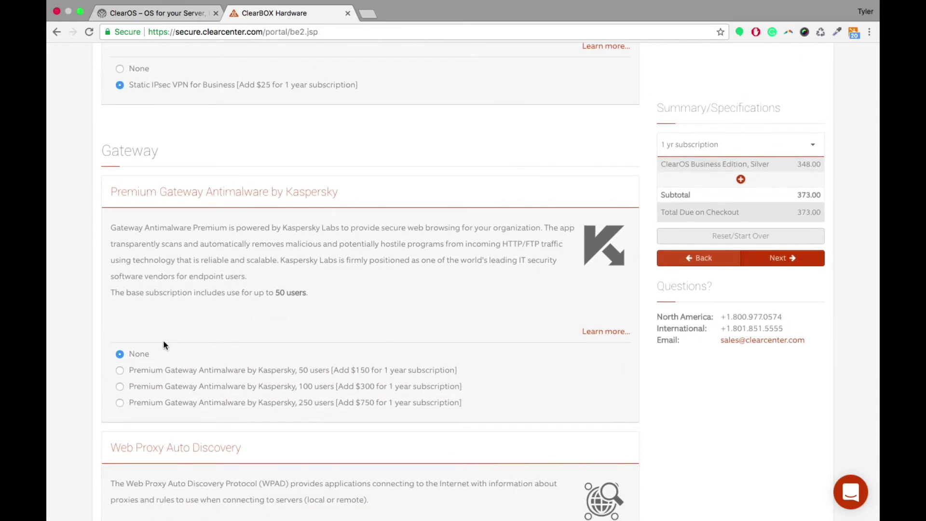
scroll(164, 343, down, 6)
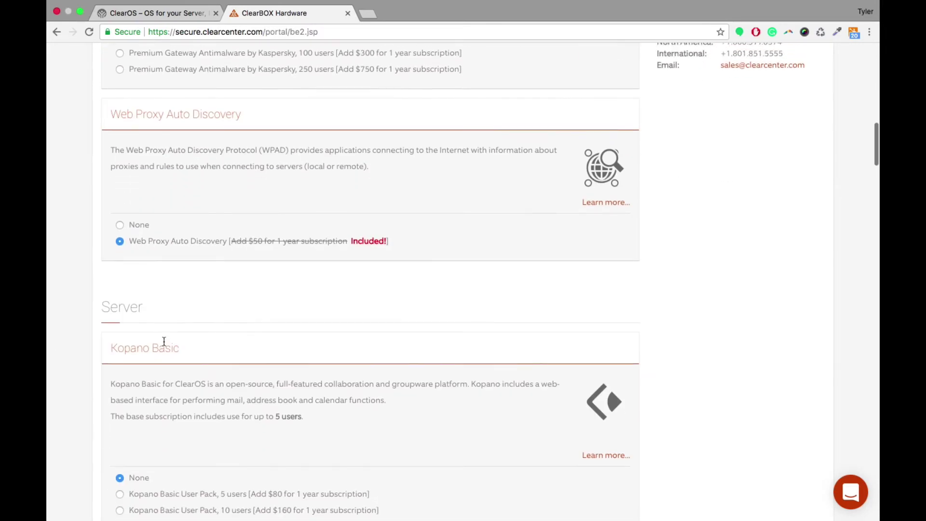
scroll(164, 341, down, 8)
scroll(164, 344, up, 15)
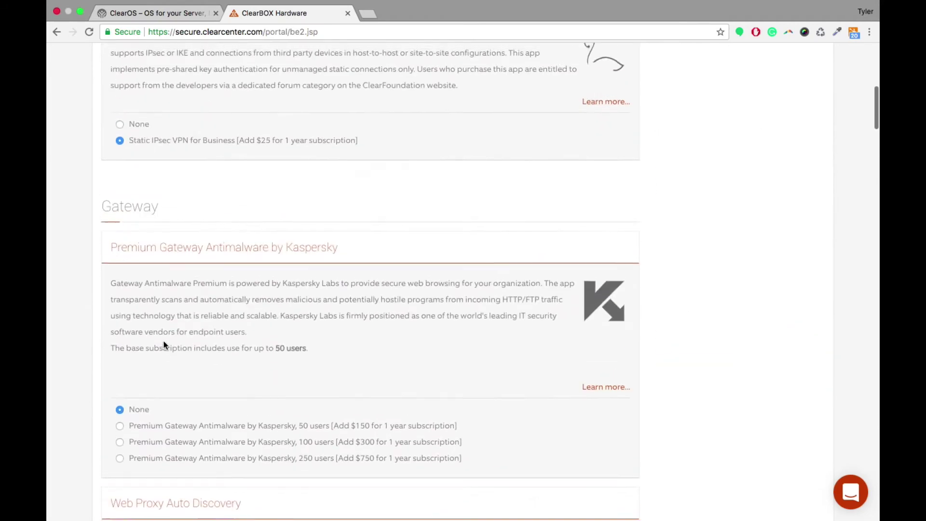
scroll(164, 343, up, 8)
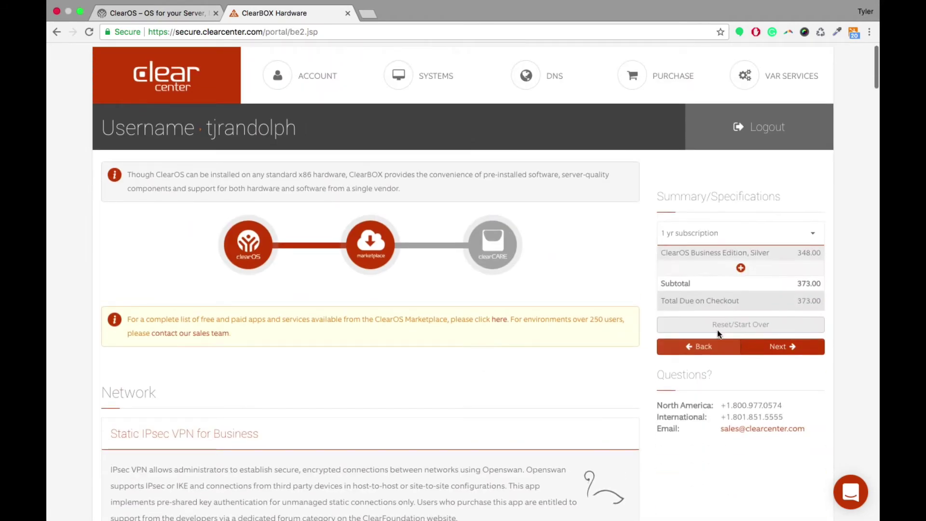
click(793, 343)
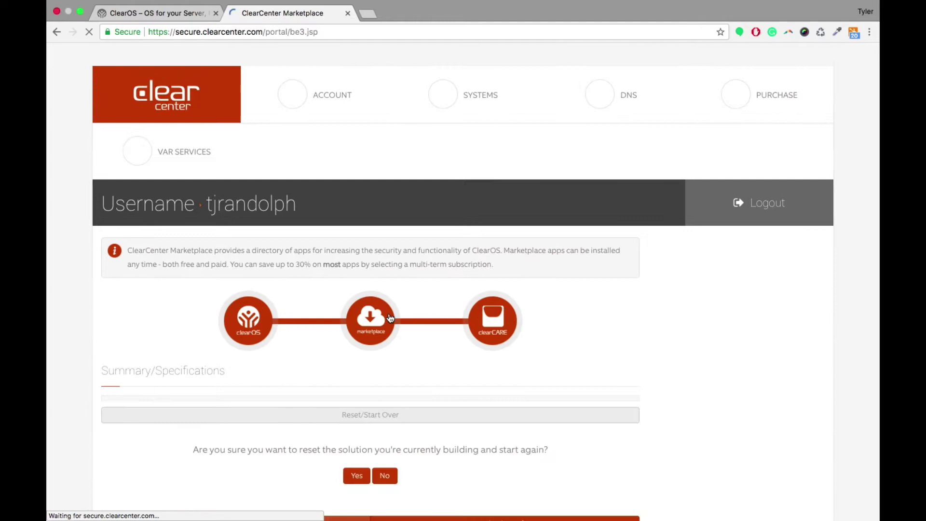
Step: Add the 5-hour ClearCARE Level I/II support block, declining the Business Platinum upgrade
scroll(388, 313, down, 3)
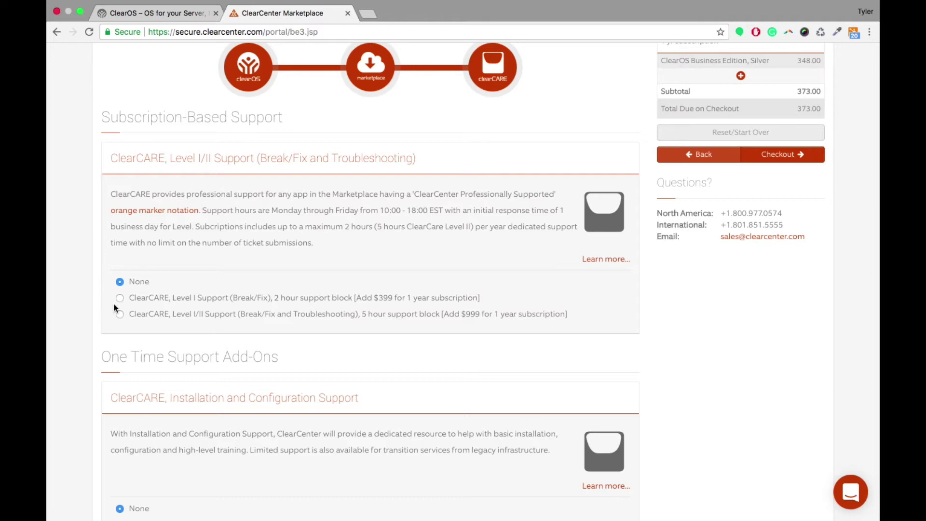
click(120, 314)
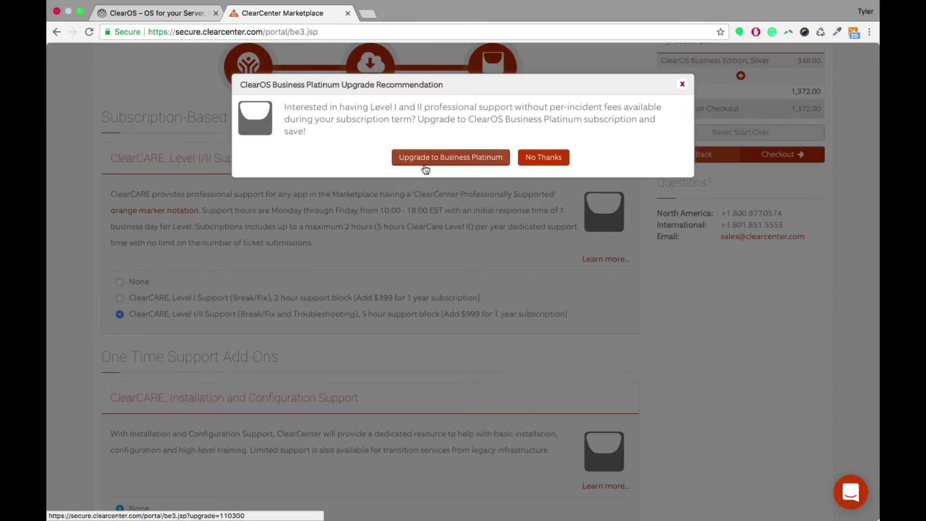
click(550, 162)
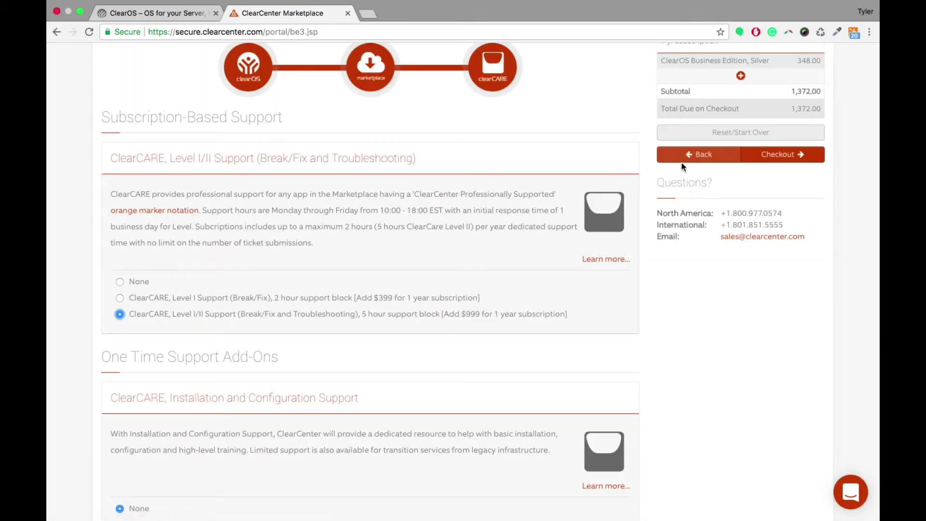
Step: Proceed to checkout with the $1,372.00 subtotal
scroll(294, 269, down, 9)
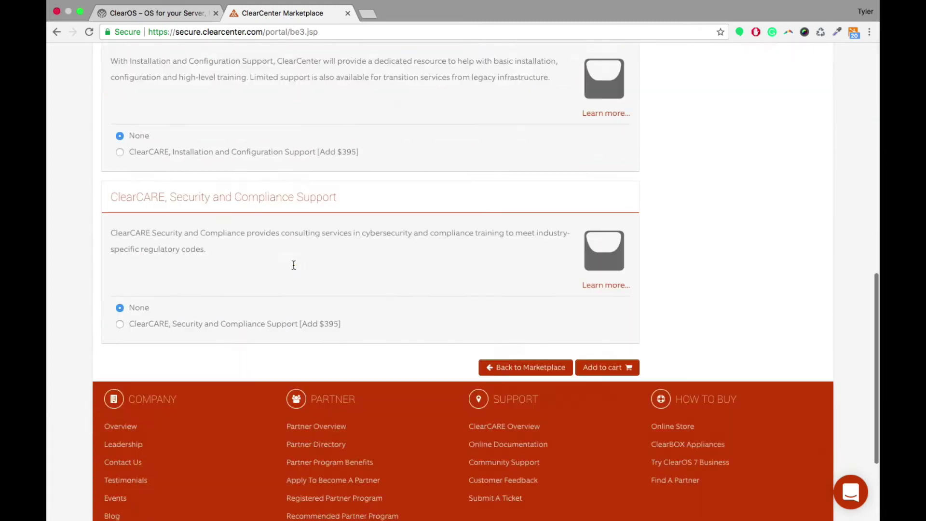
scroll(293, 265, up, 8)
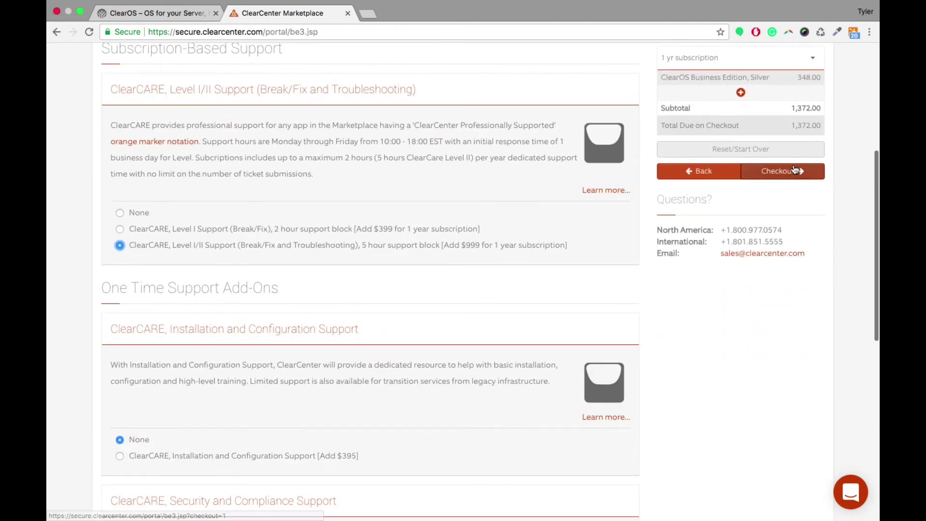
drag(791, 108, 824, 109)
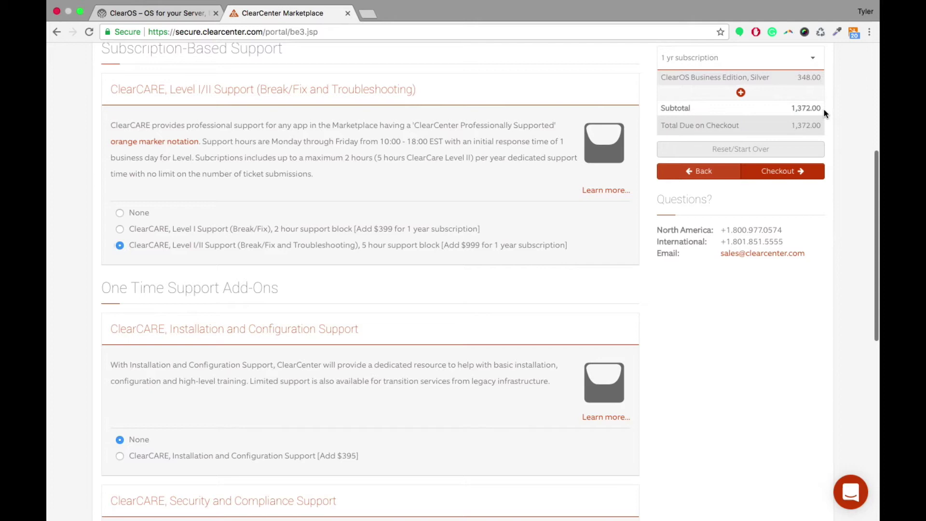
click(795, 178)
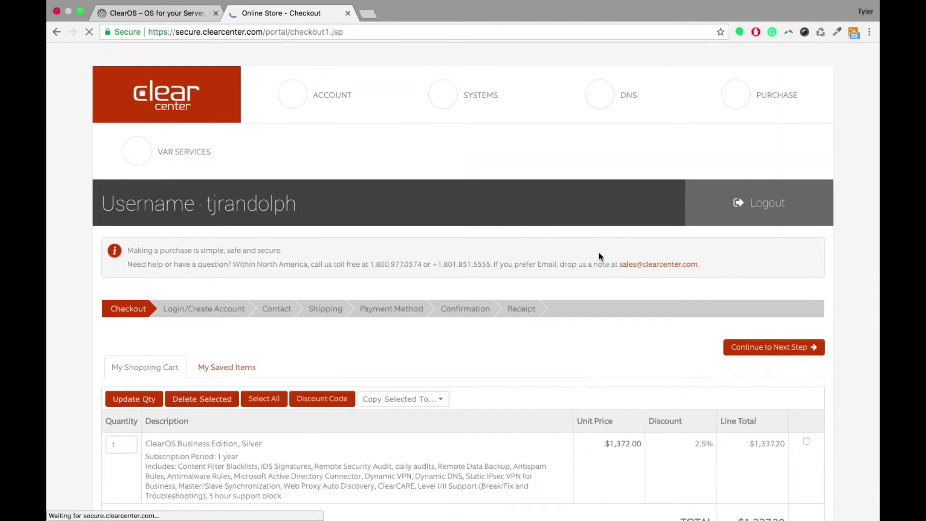
scroll(598, 253, down, 5)
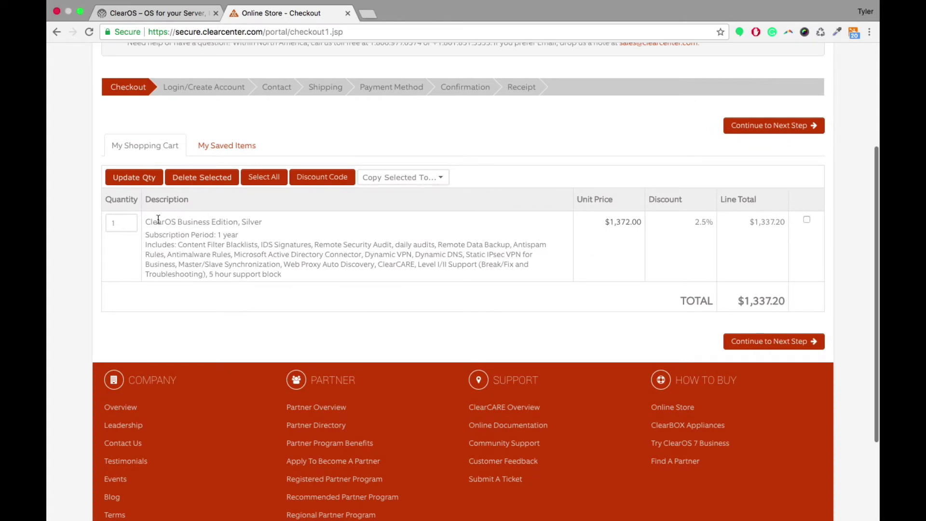
drag(145, 220, 246, 224)
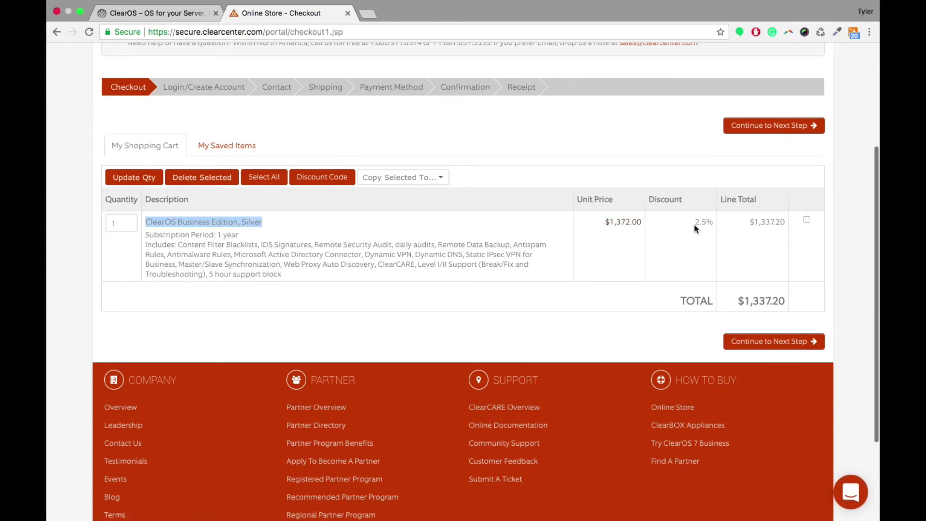
scroll(556, 175, up, 5)
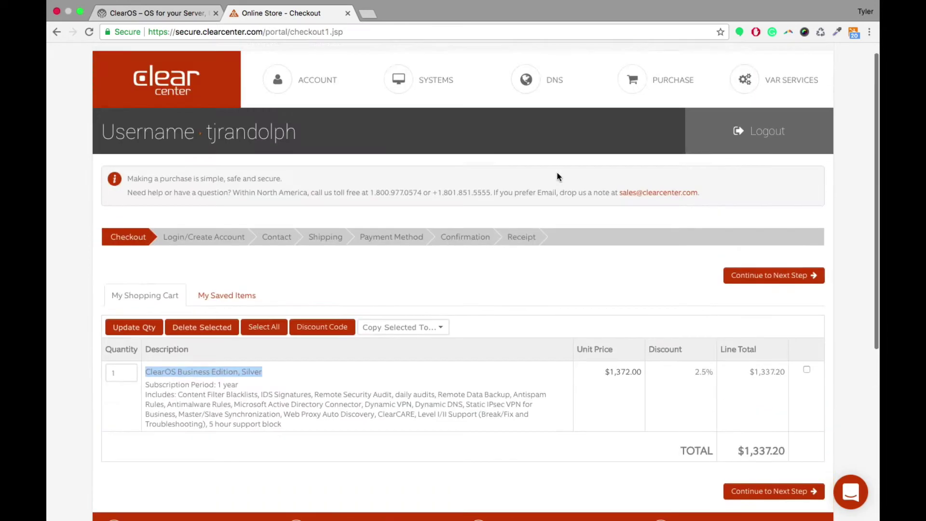
mouse_move(426, 102)
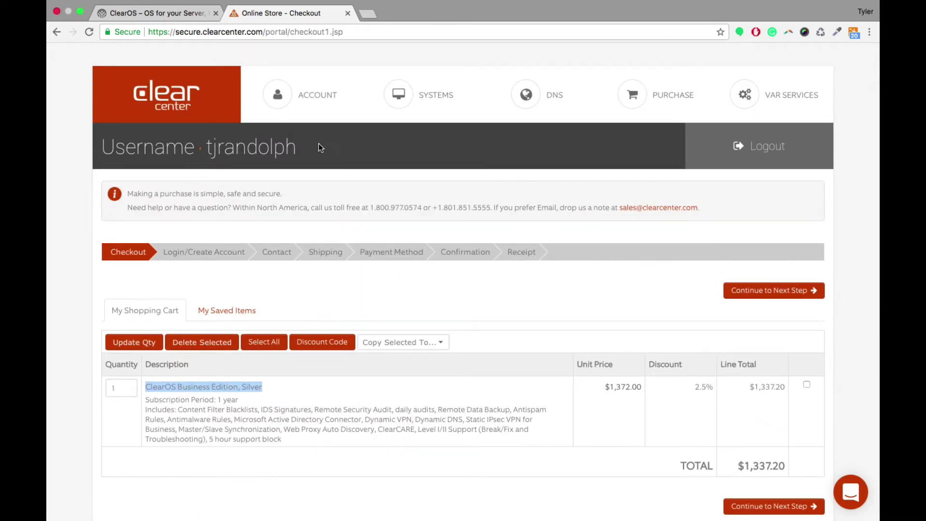
mouse_move(301, 92)
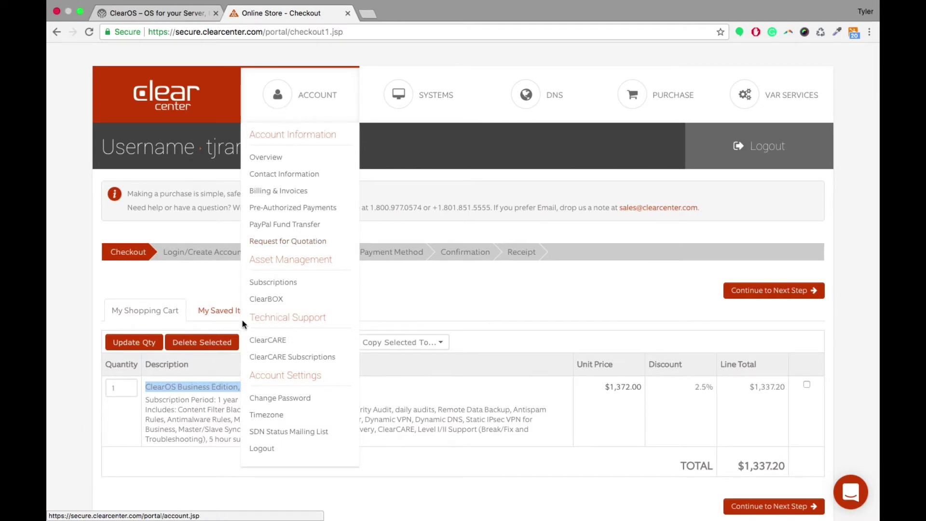
Step: Confirm ClearOS Business Edition, Silver is listed as Active and Available, expiring Oct 31, 2018
click(273, 282)
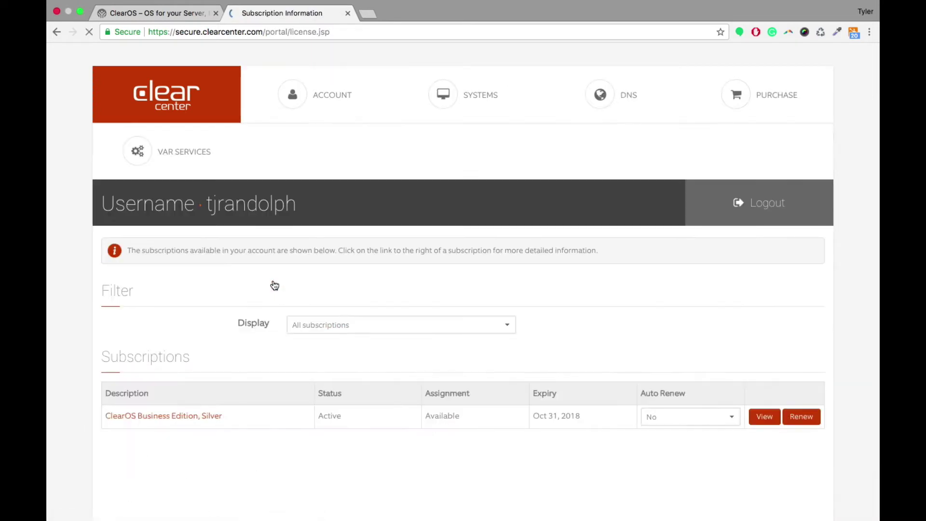
scroll(274, 285, down, 3)
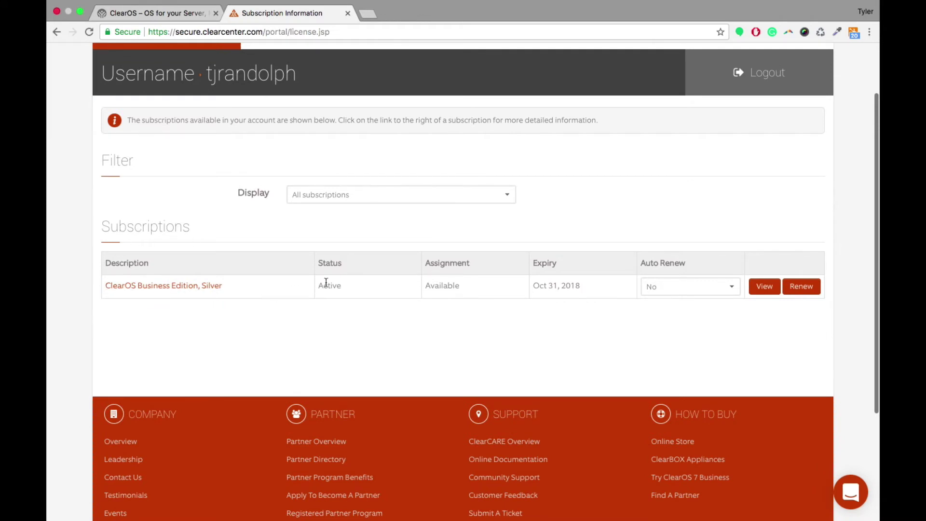
drag(319, 285, 336, 286)
drag(425, 285, 461, 296)
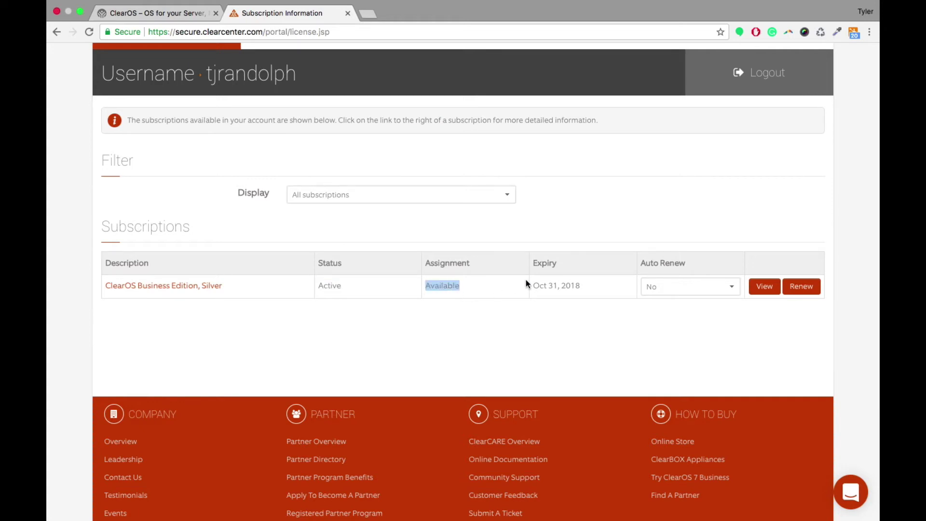
scroll(701, 166, up, 3)
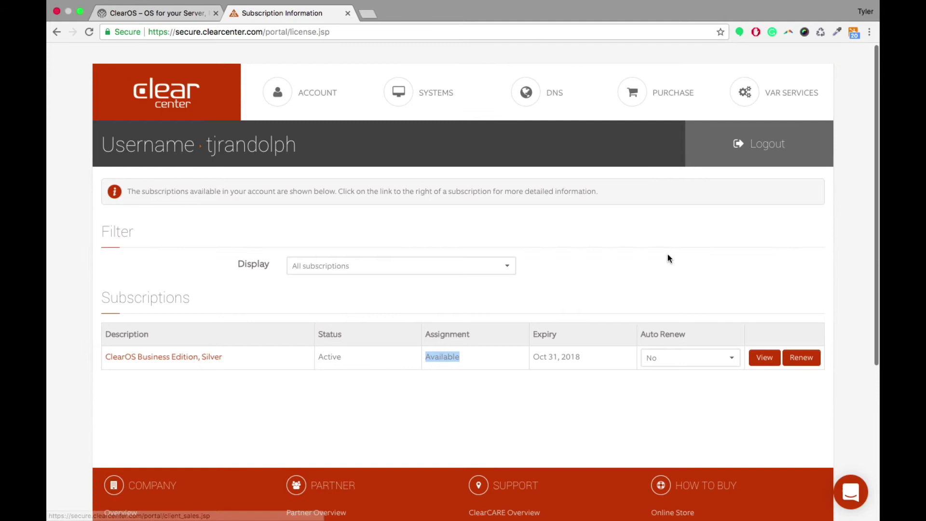
mouse_move(785, 112)
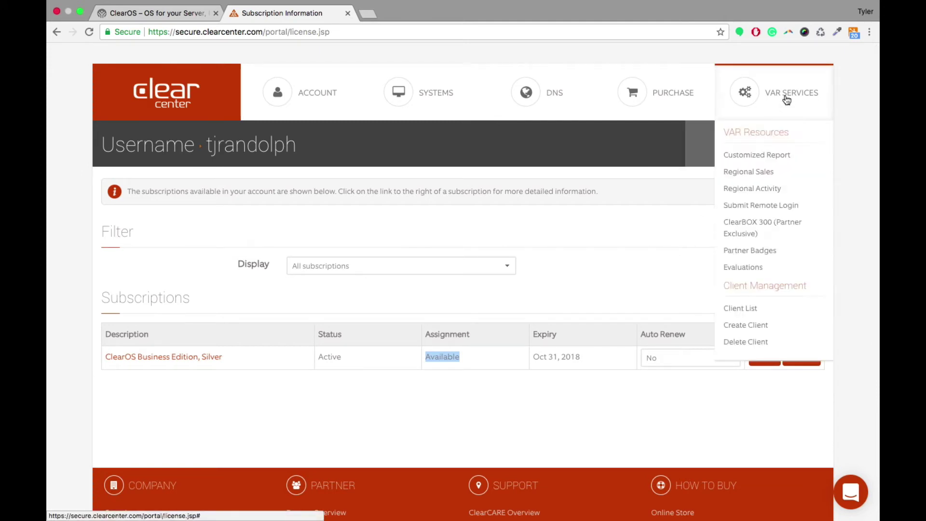
click(745, 309)
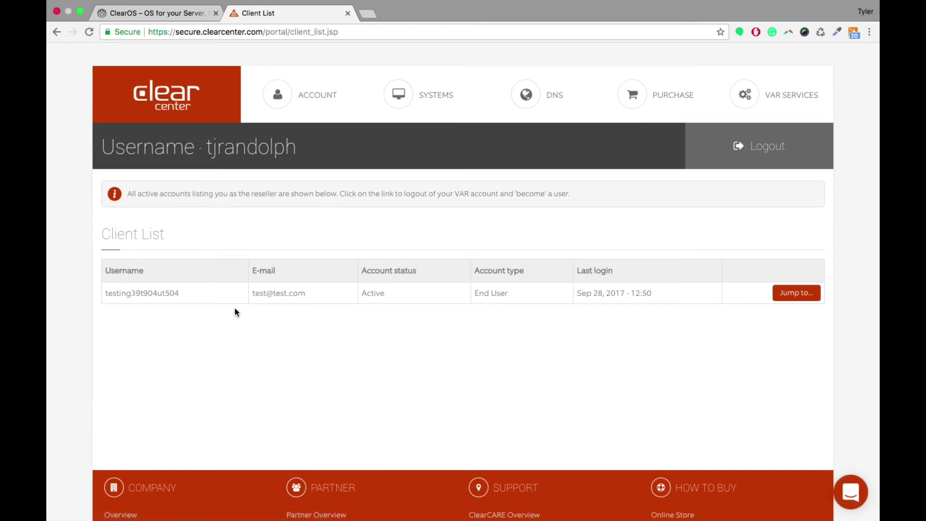
drag(191, 294, 120, 291)
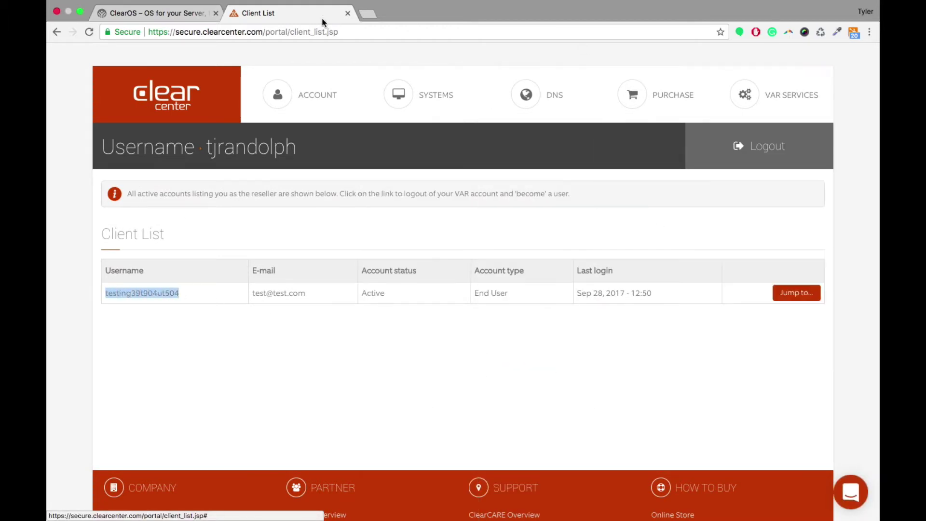
mouse_move(299, 96)
click(275, 284)
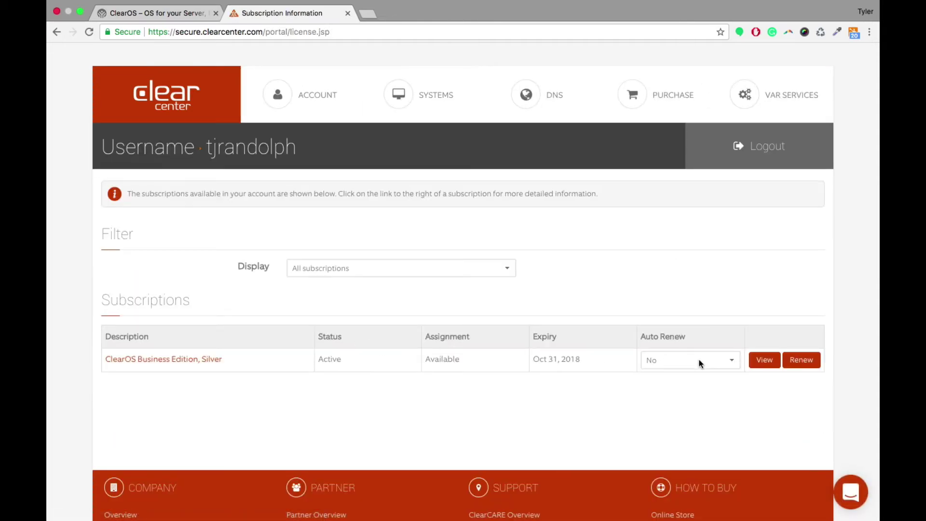
Step: Transfer the Business Edition, Silver subscription to the client account's username and confirm it
click(762, 360)
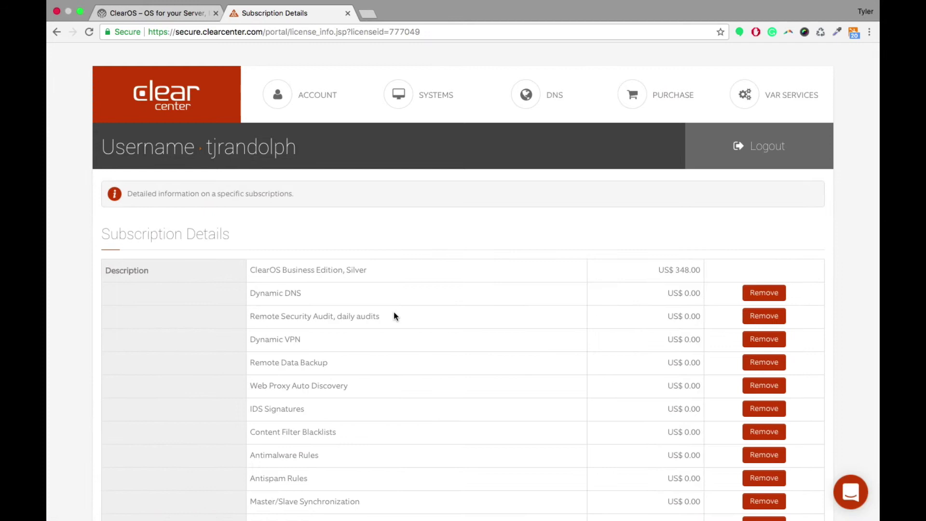
scroll(393, 316, down, 6)
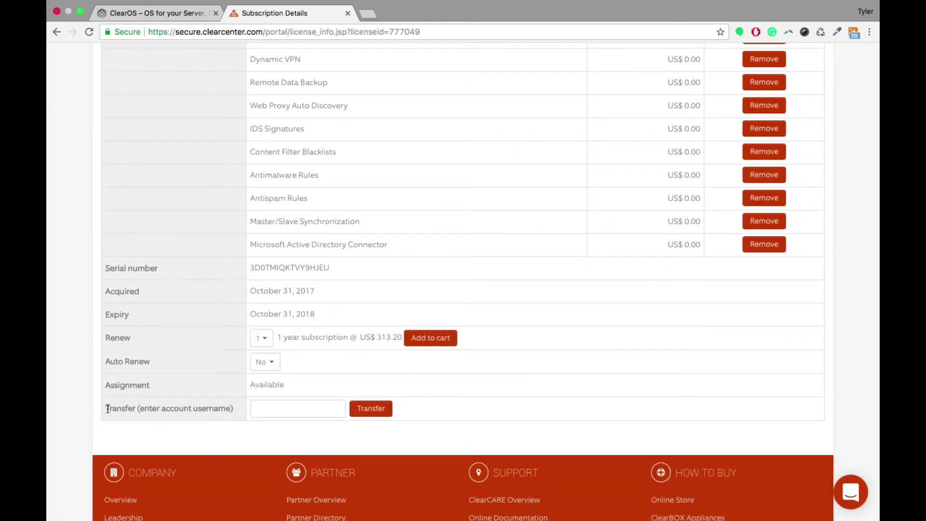
drag(108, 409, 234, 415)
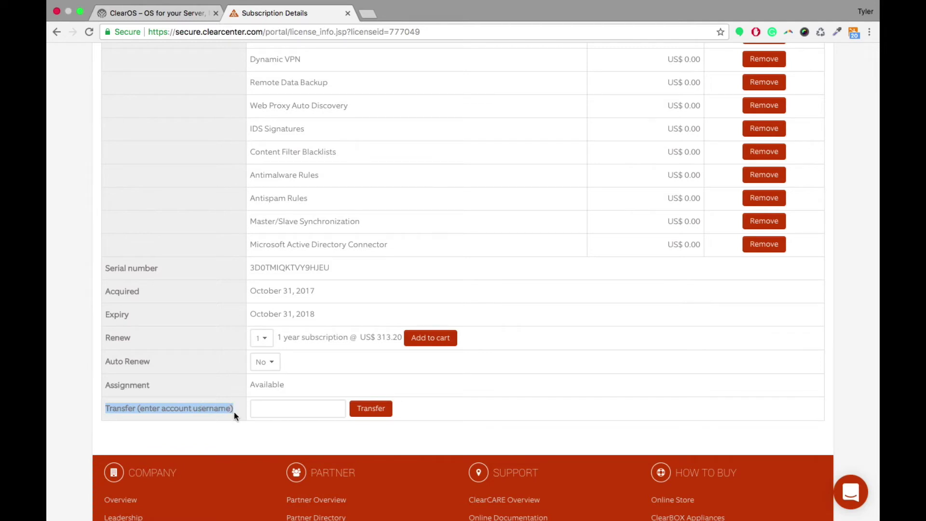
click(274, 409)
text(testing39t904ut504)
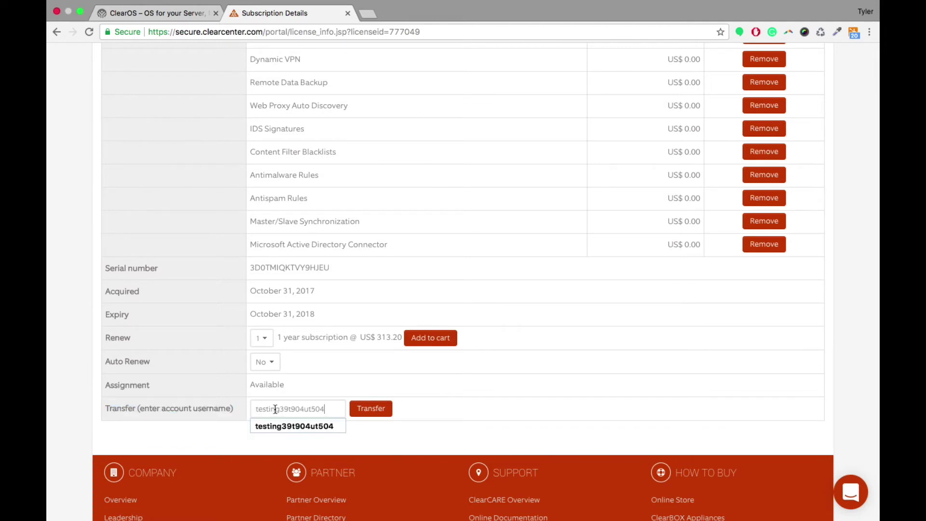
click(369, 383)
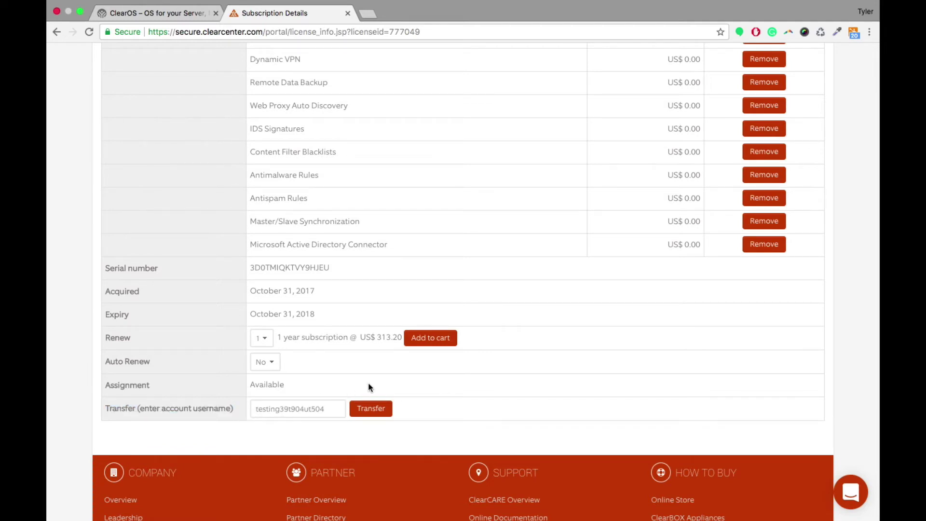
click(368, 409)
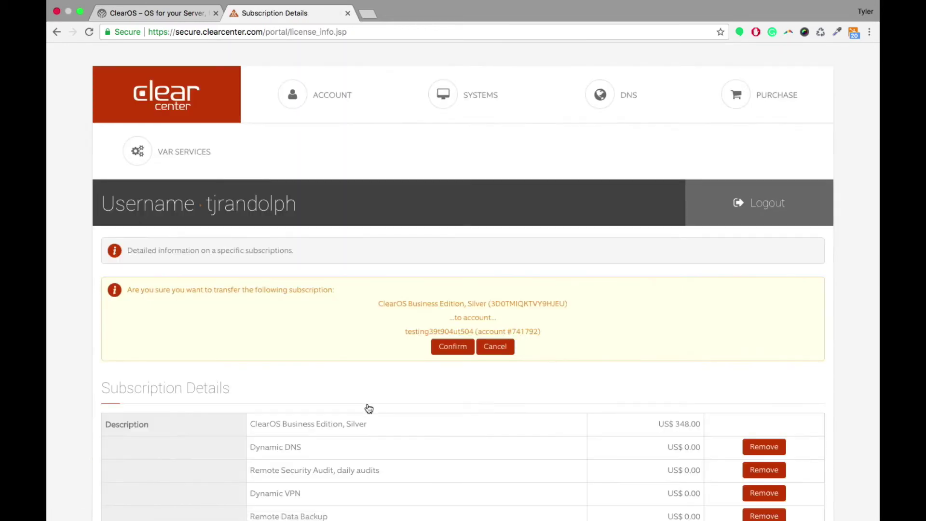
click(439, 293)
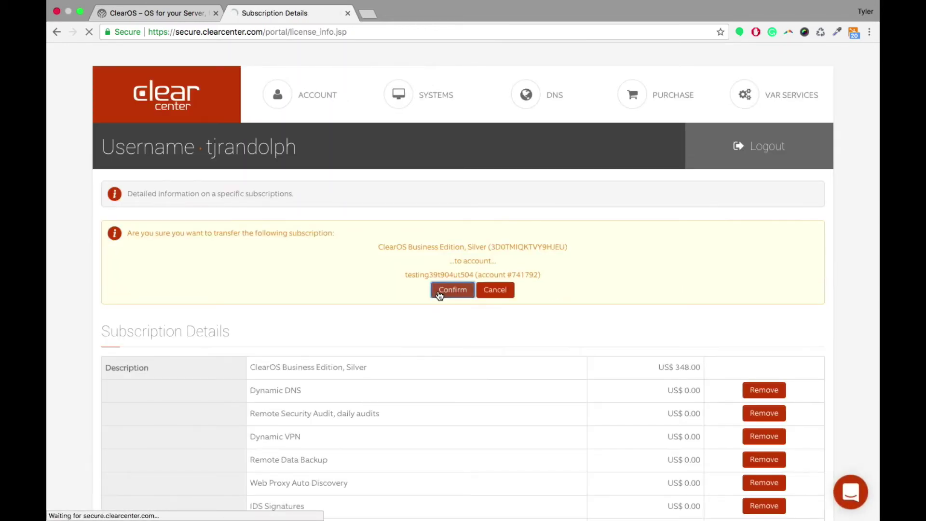
scroll(438, 296, down, 2)
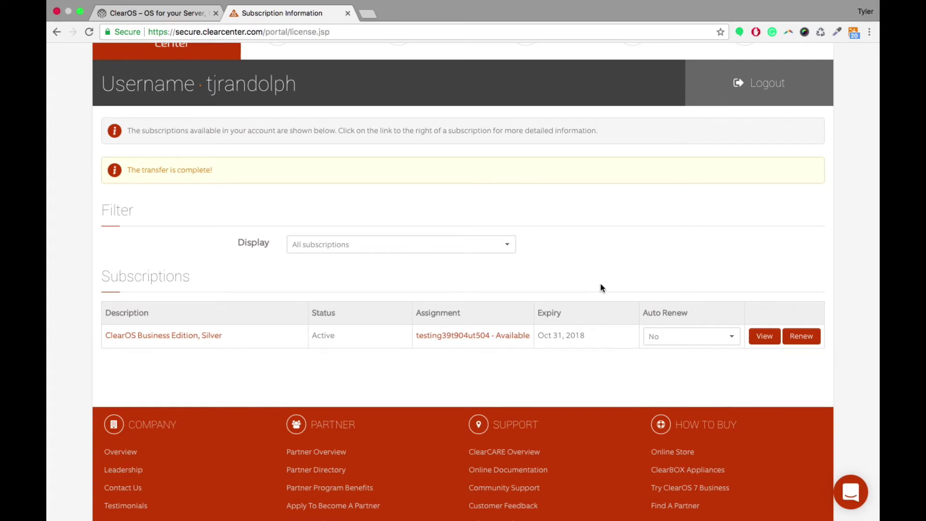
click(672, 335)
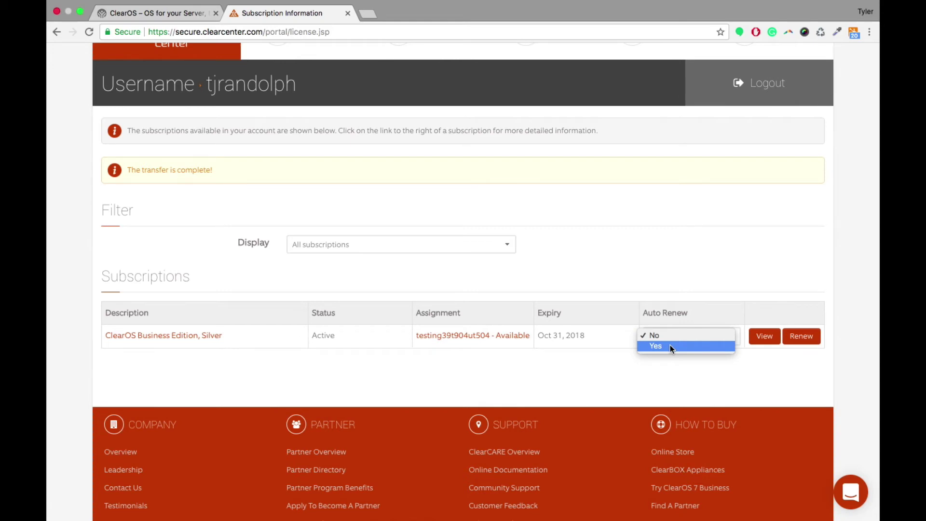
click(659, 299)
scroll(482, 203, up, 3)
mouse_move(312, 110)
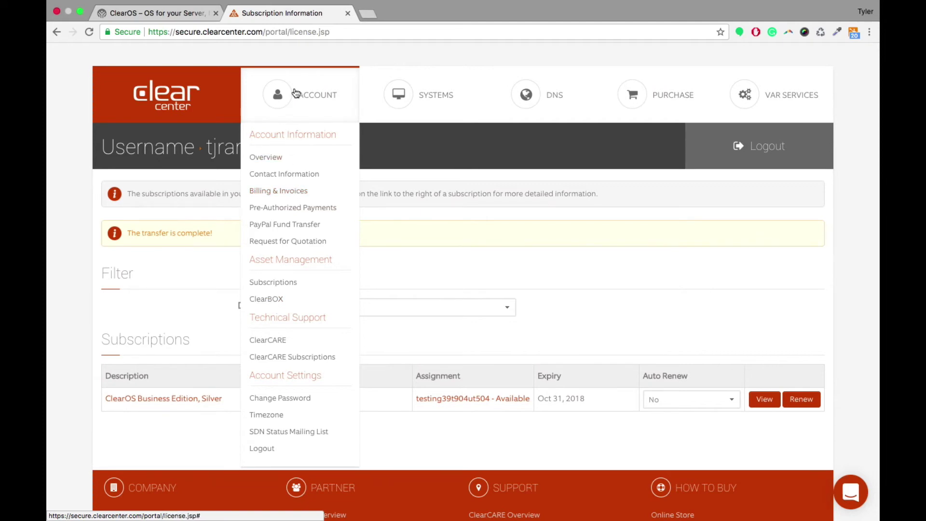
Step: Show Billing & Invoices: no payment method, US dollars, $0.00 debit, no invoices
click(264, 192)
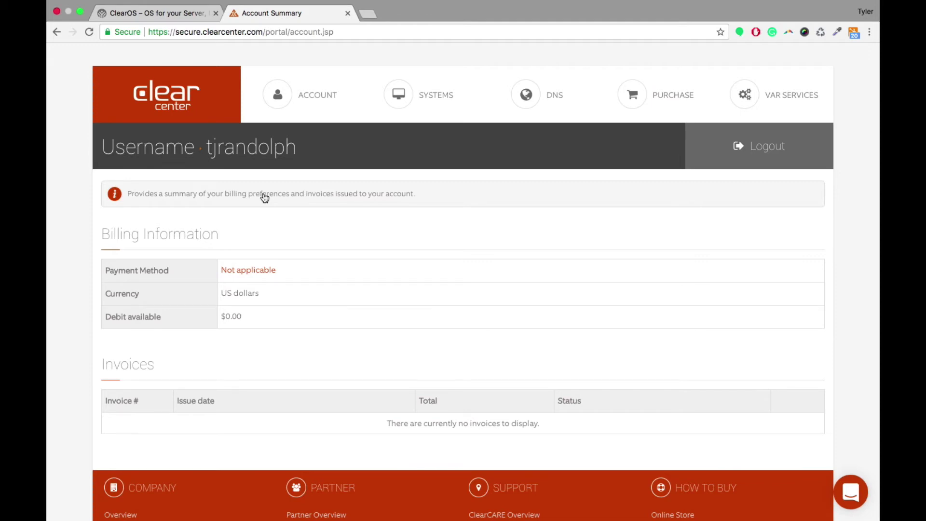
mouse_move(280, 108)
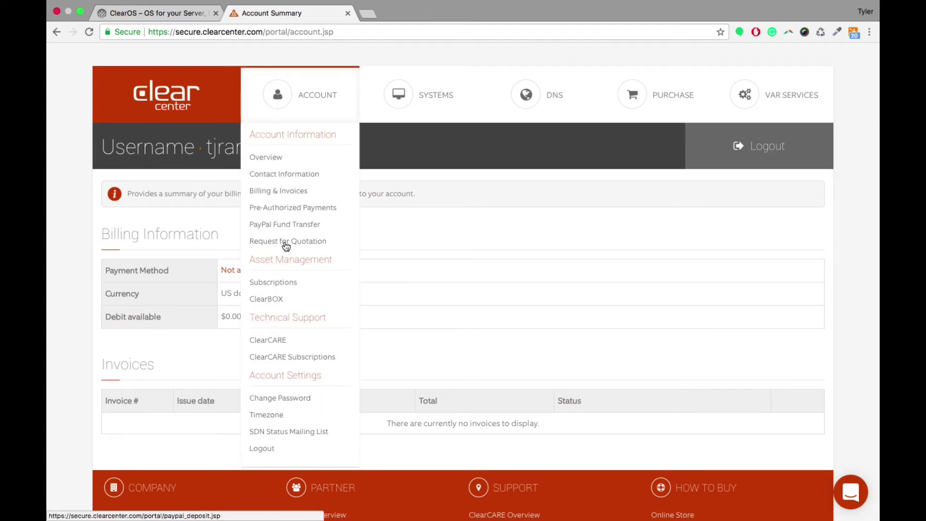
Step: Renew the Business Edition, Silver subscription up to the $348.00 credit-card payment step
click(285, 286)
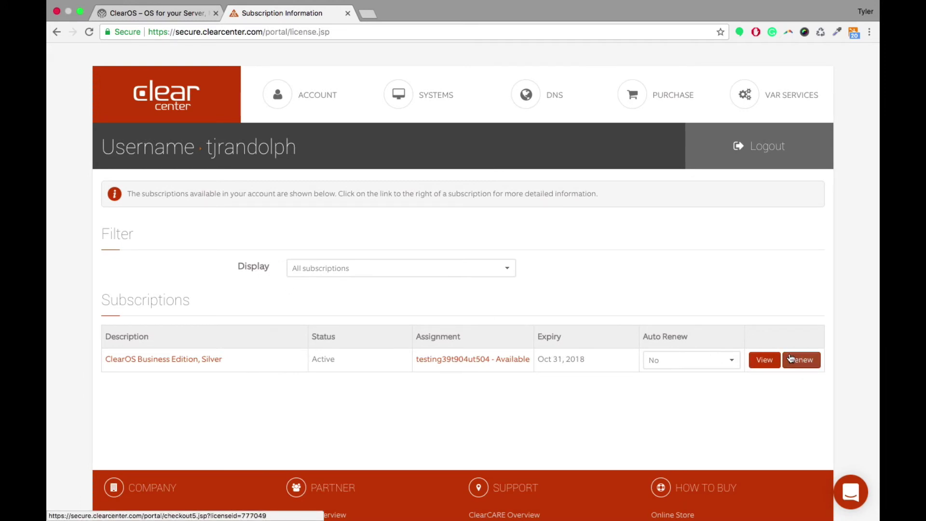
click(802, 362)
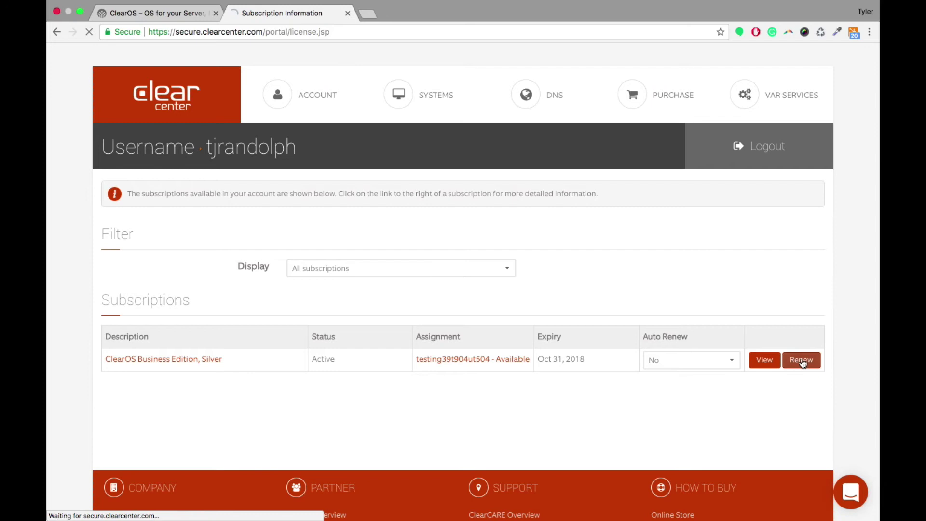
scroll(403, 152, down, 3)
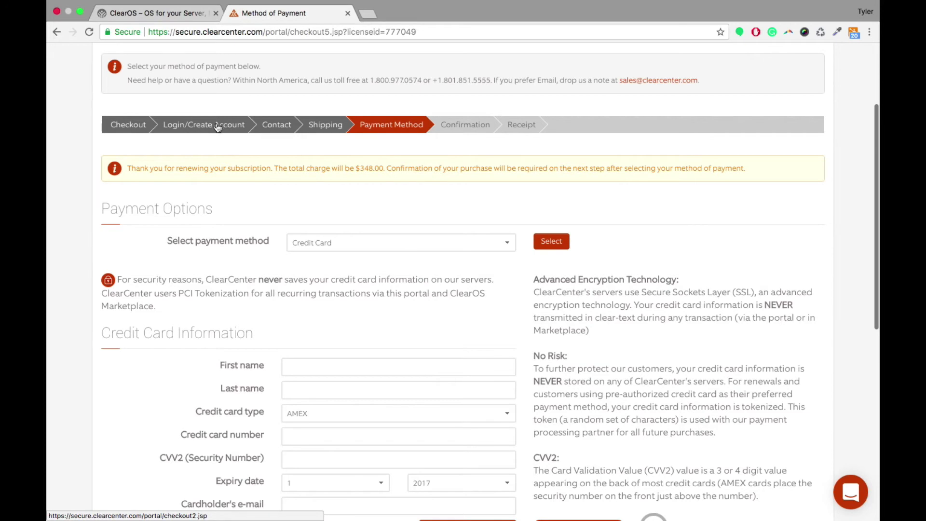
scroll(311, 241, down, 2)
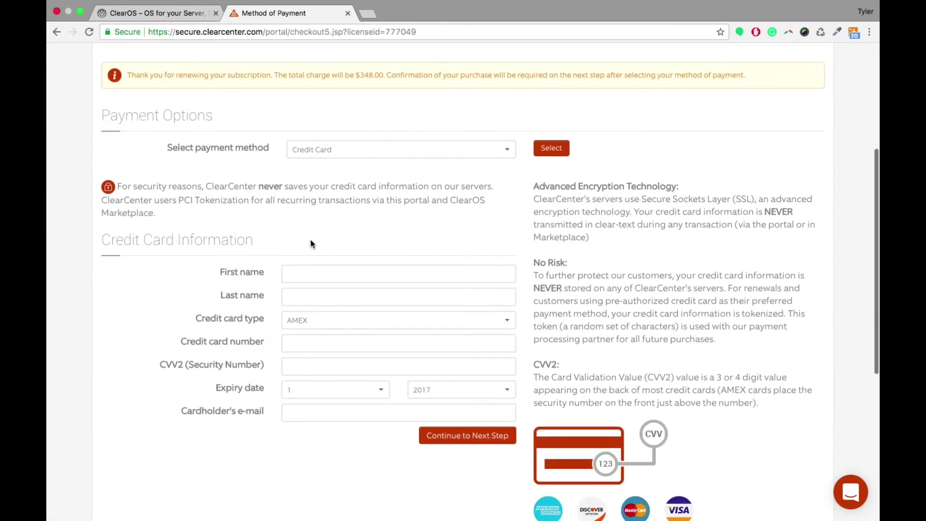
click(355, 150)
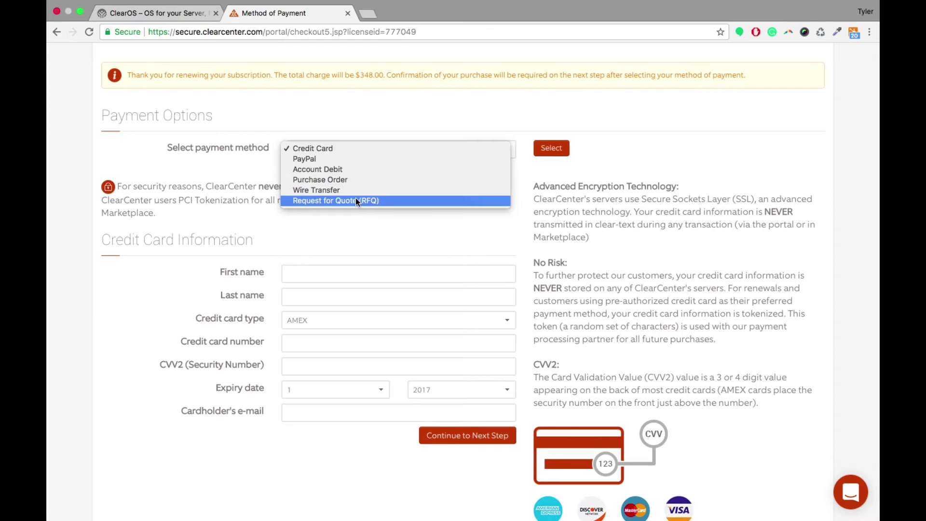
click(535, 147)
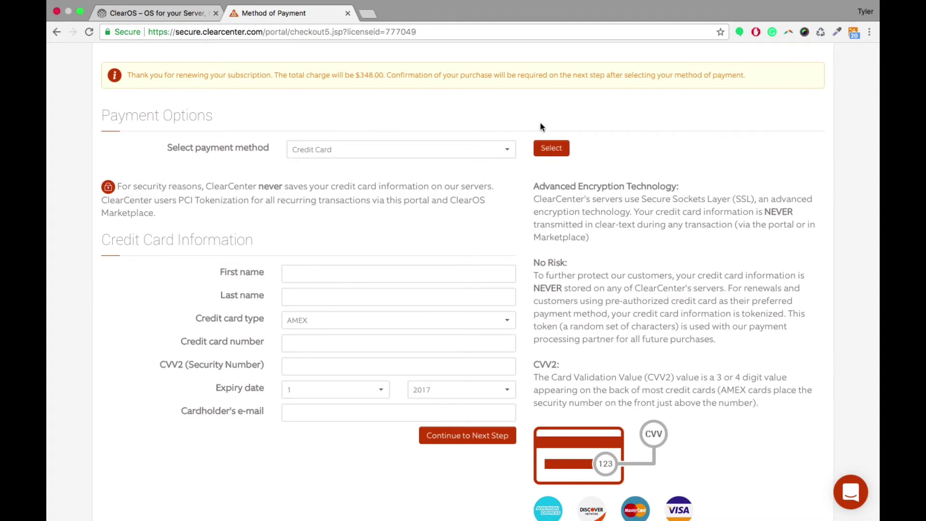
click(553, 152)
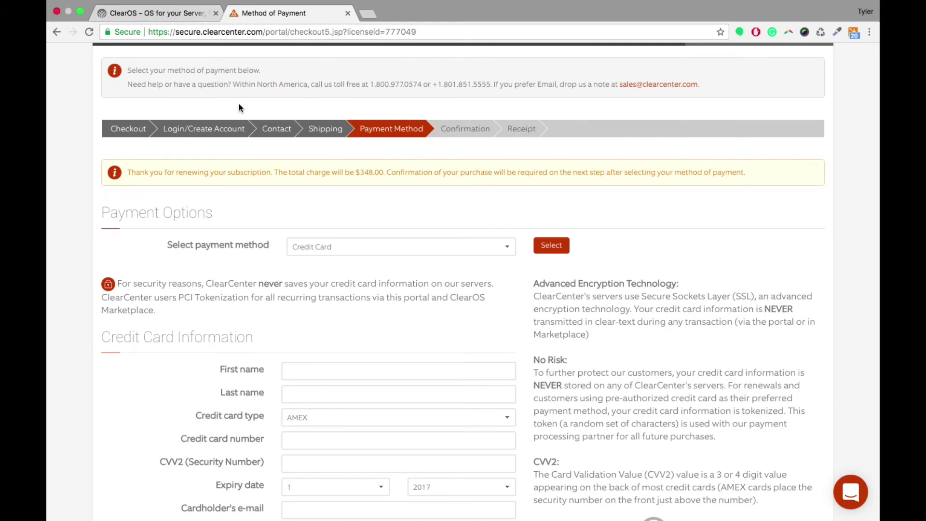
scroll(241, 105, up, 3)
mouse_move(317, 82)
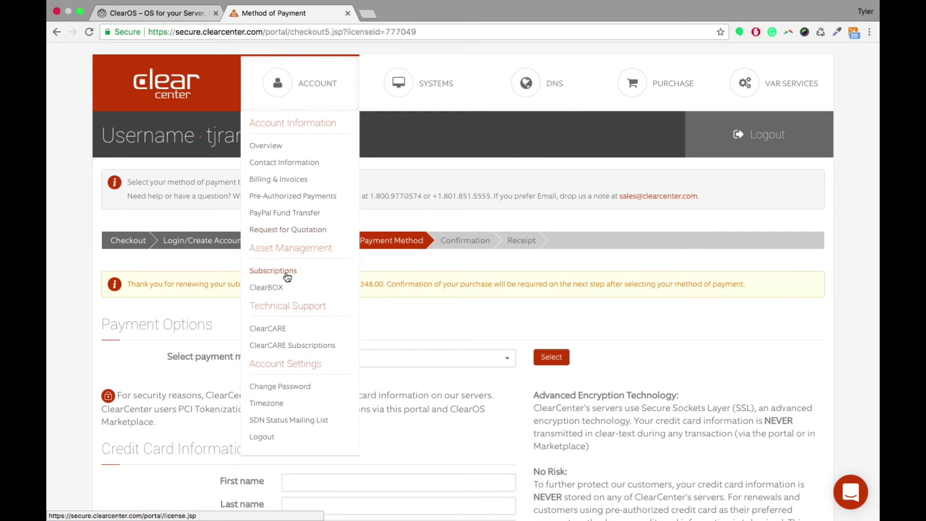
Step: Check the empty ClearBOX purchases list, then open ClearCARE's Ticket Summary showing no tickets
click(265, 288)
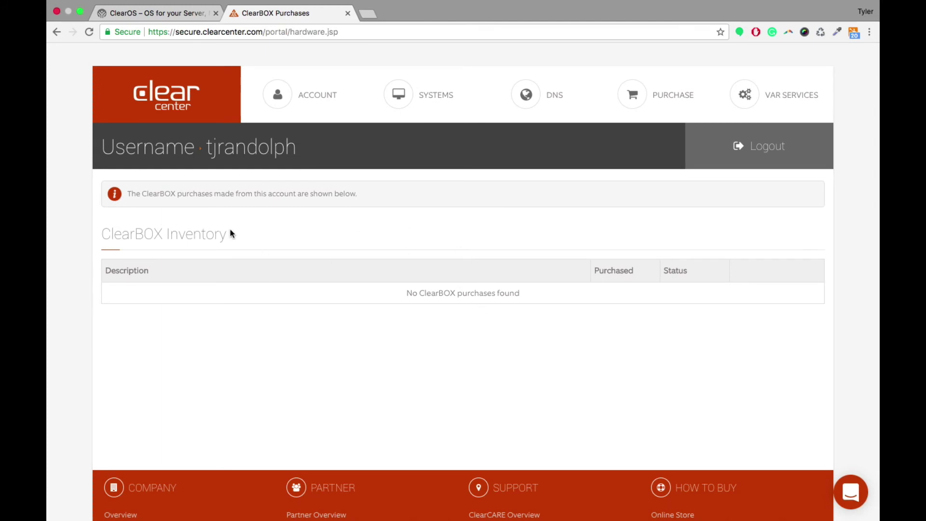
mouse_move(295, 95)
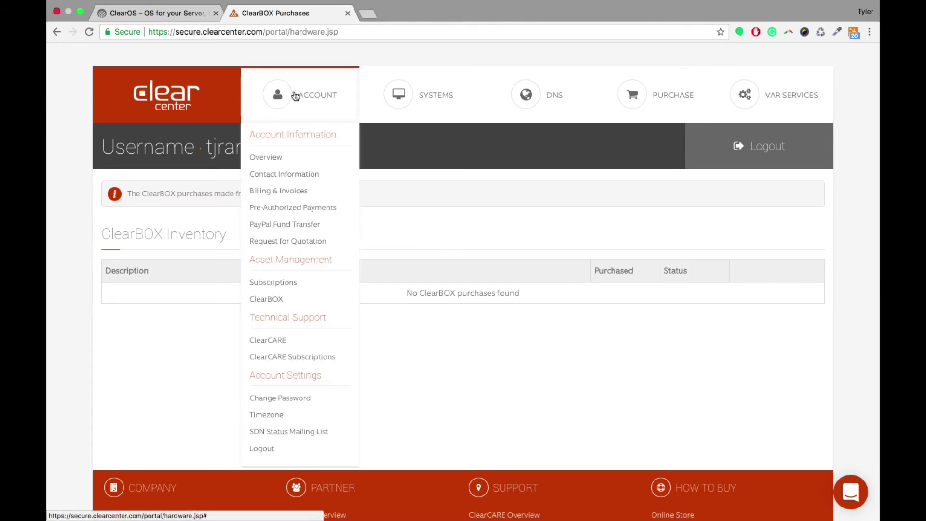
click(260, 340)
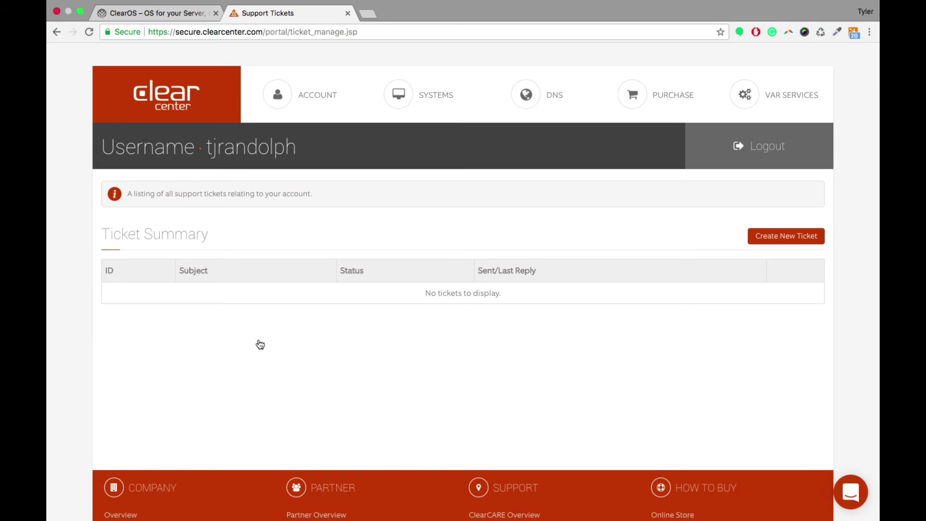
mouse_move(303, 118)
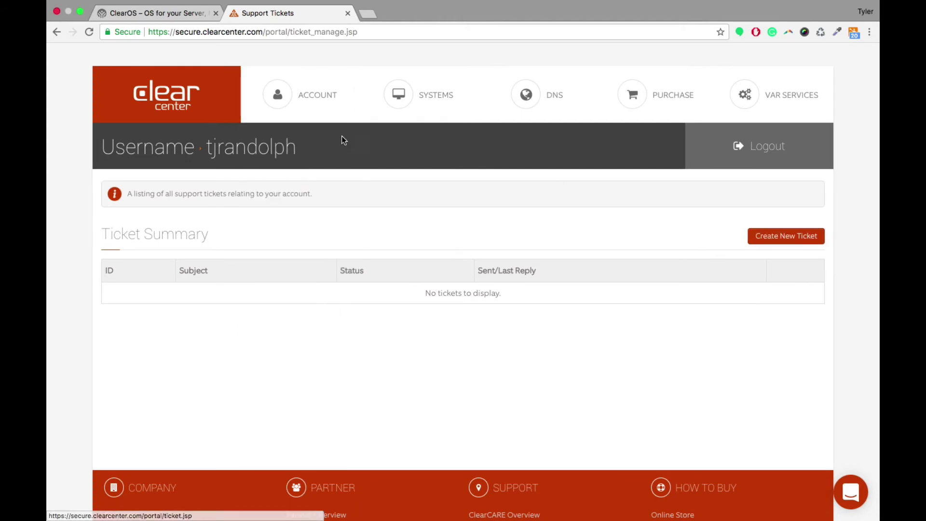
mouse_move(314, 104)
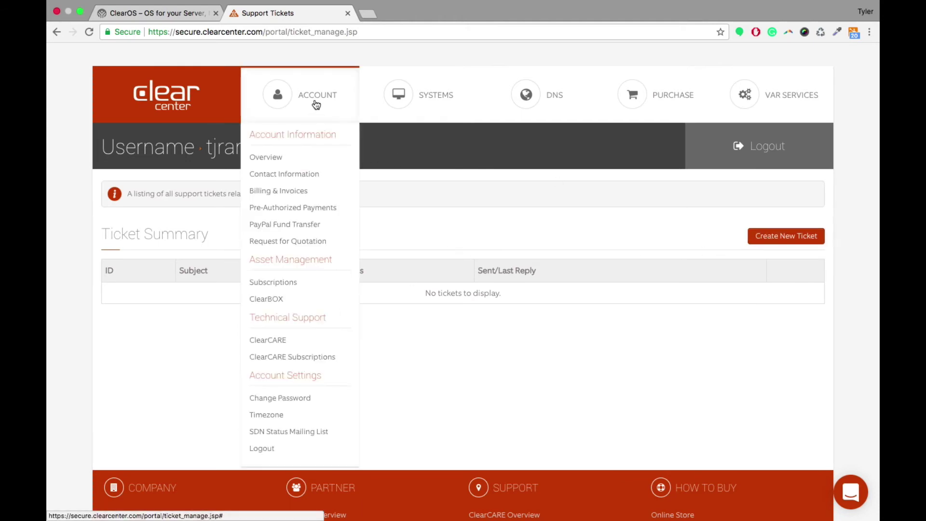
Step: Review ClearCARE support plans: Per-Incident at $349 per ticket versus Annual Subscriptions from $400/yr
click(279, 359)
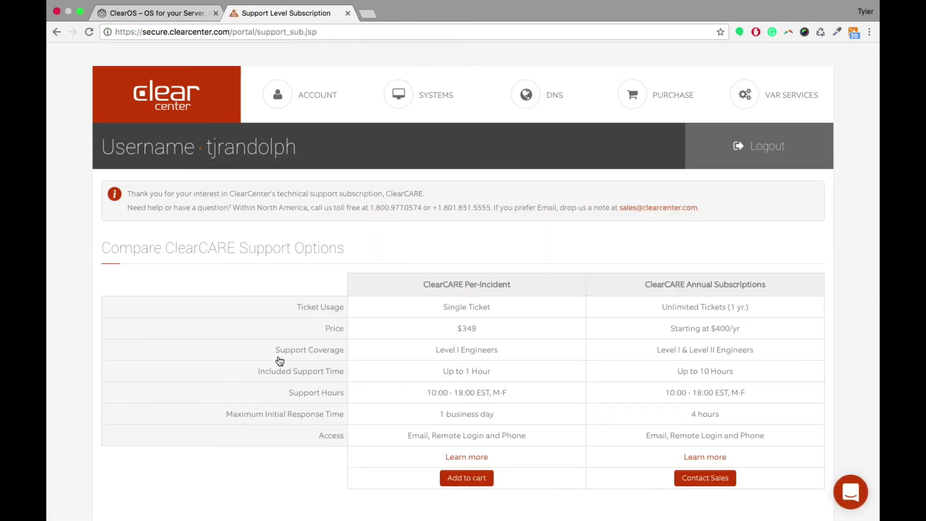
scroll(280, 361, down, 1)
scroll(280, 360, down, 1)
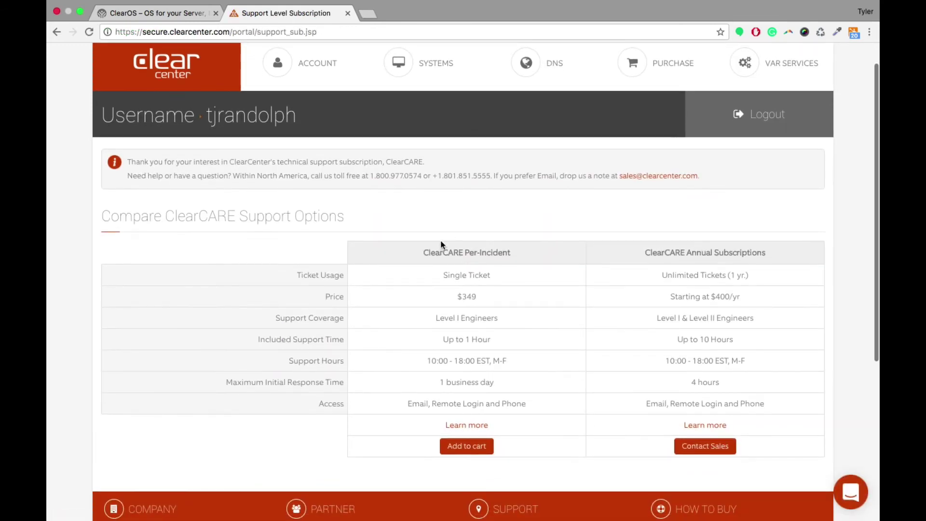
drag(425, 252, 513, 263)
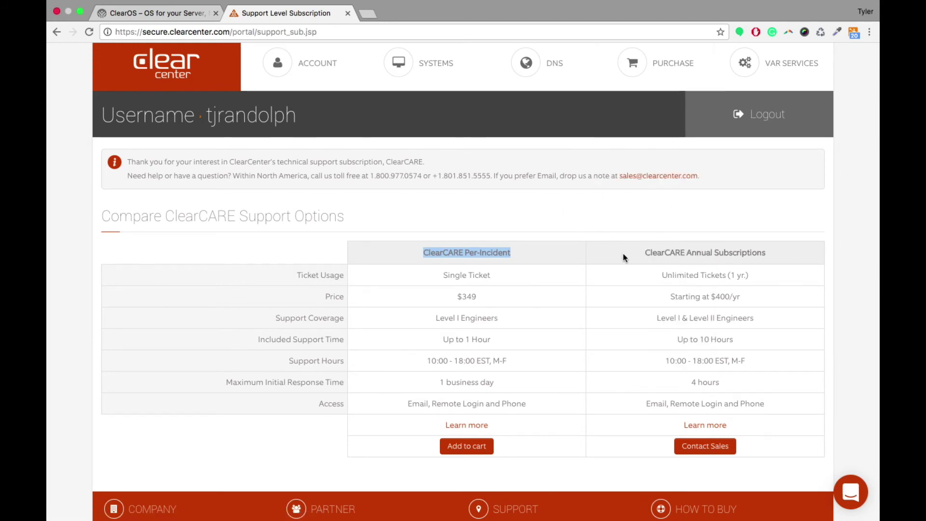
mouse_move(666, 68)
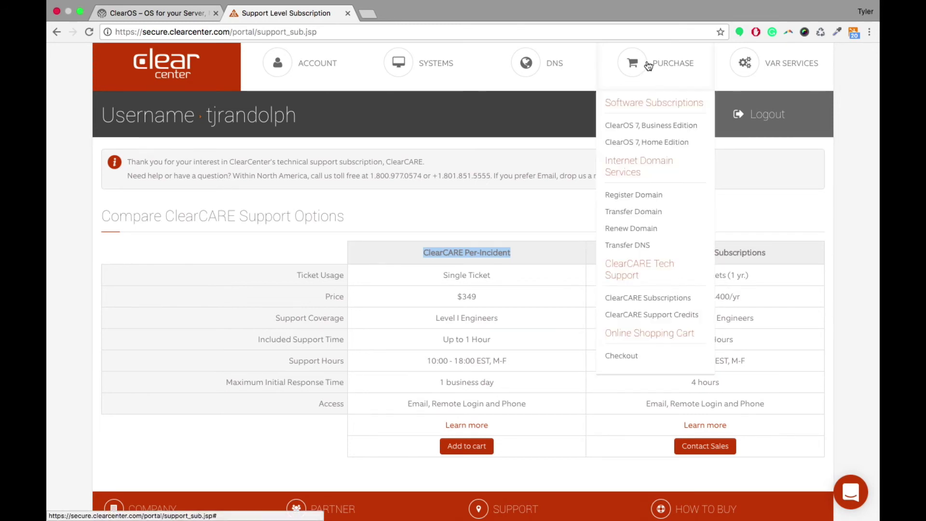
Step: Browse the ClearOS 7 Business Edition Bronze-to-Platinum plan comparison, returning to the top
click(643, 127)
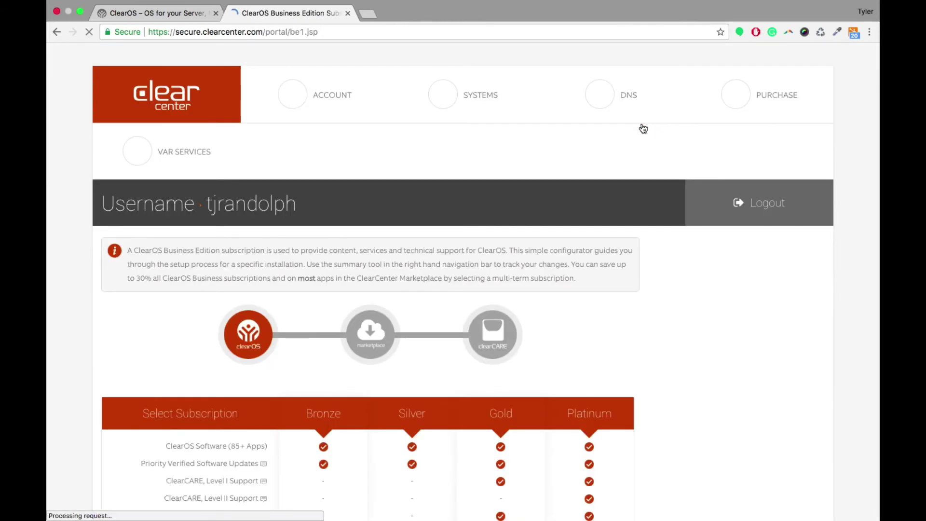
scroll(643, 128, down, 3)
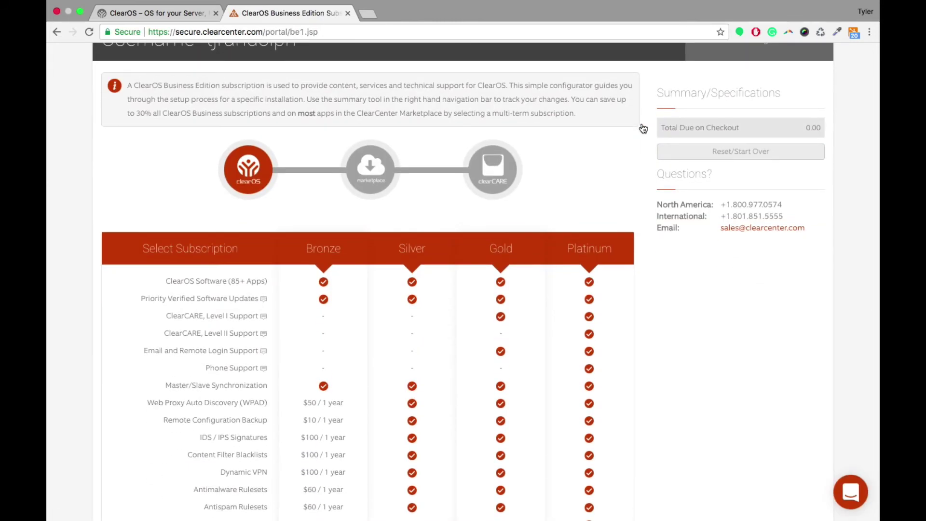
scroll(643, 128, down, 6)
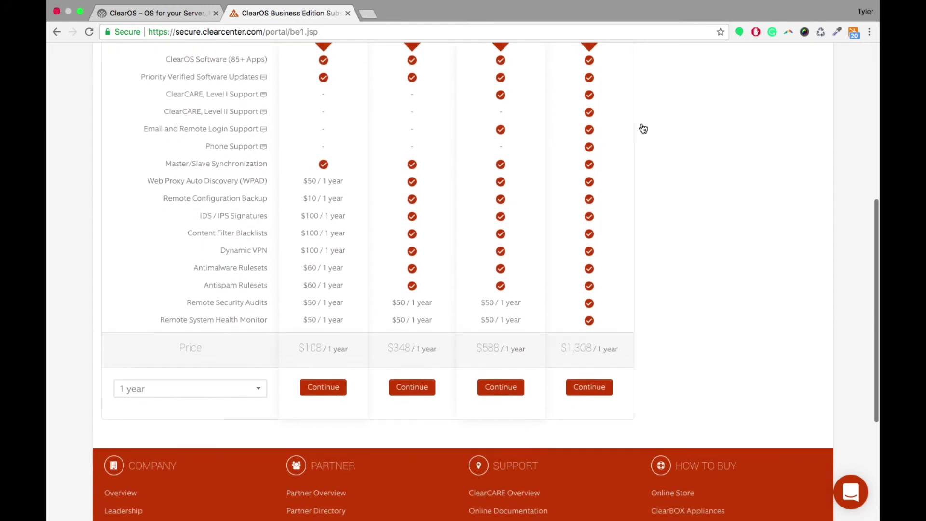
scroll(643, 128, up, 9)
mouse_move(774, 90)
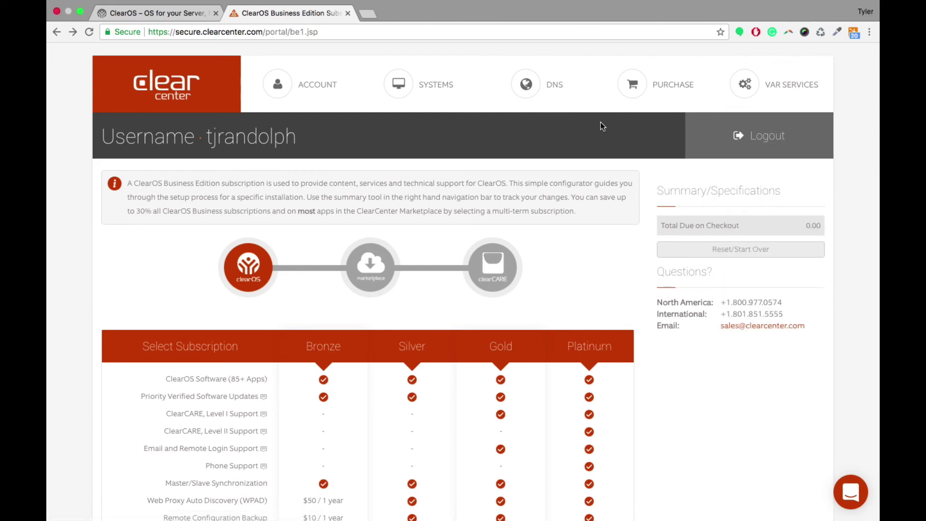
mouse_move(423, 94)
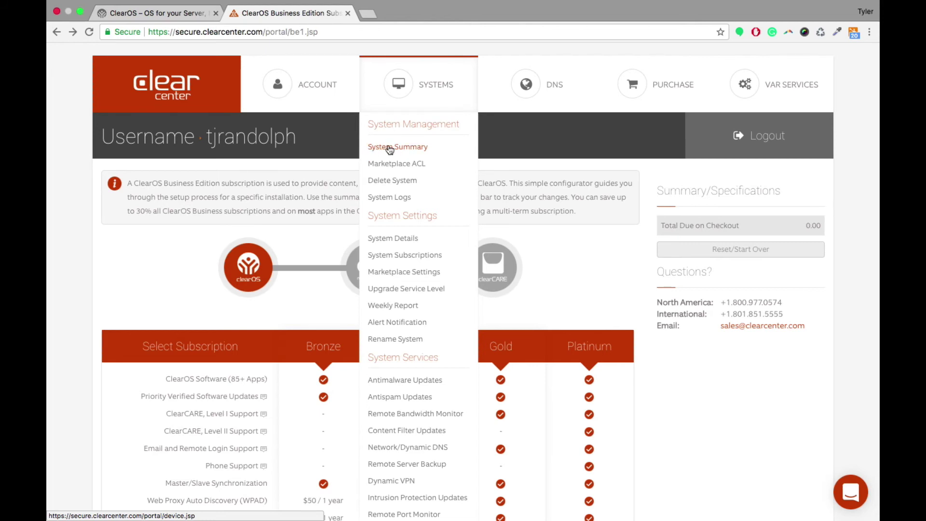
Step: Show the Marketplace ACL system list, highlighting its Marketplace Enabled and Free Apps columns
click(398, 149)
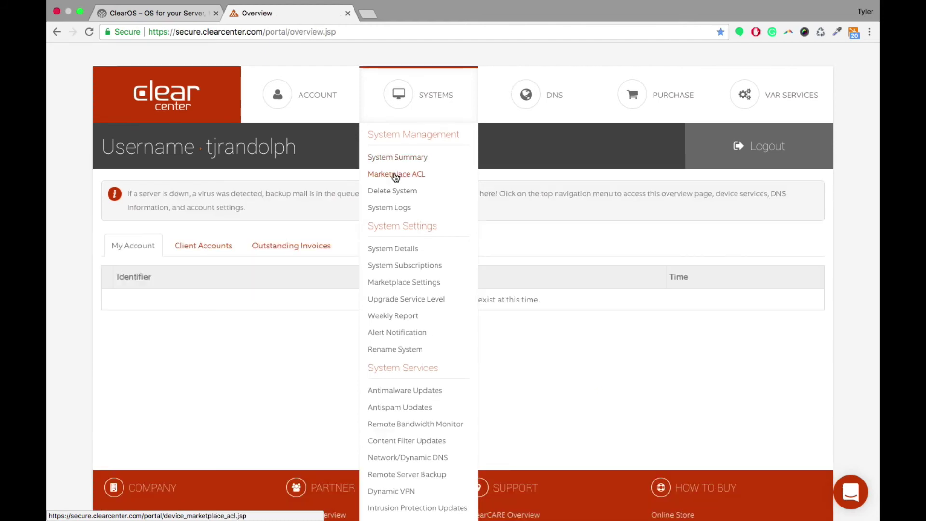
click(395, 174)
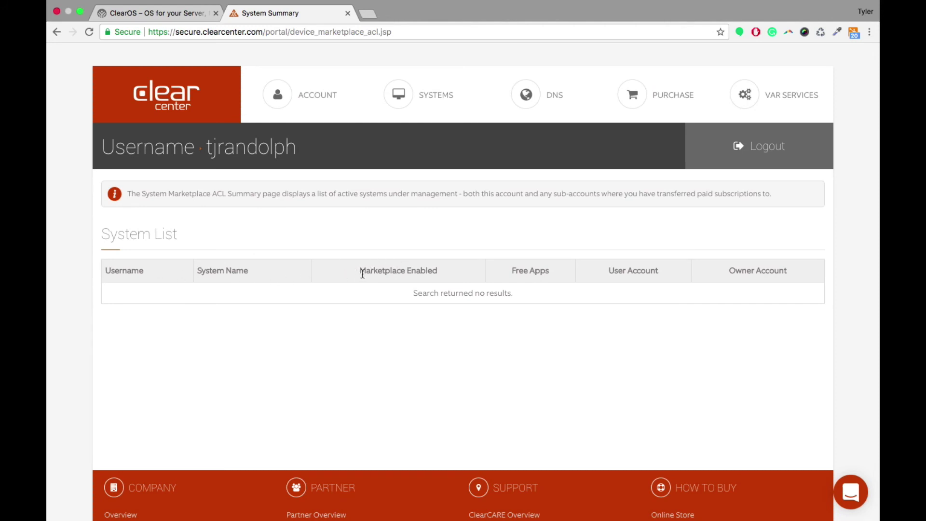
drag(360, 273, 448, 279)
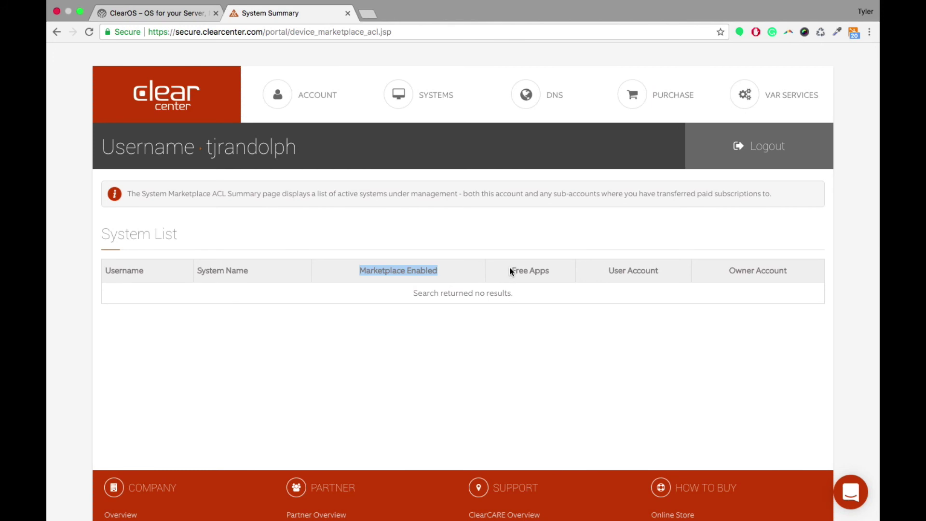
drag(510, 268, 643, 268)
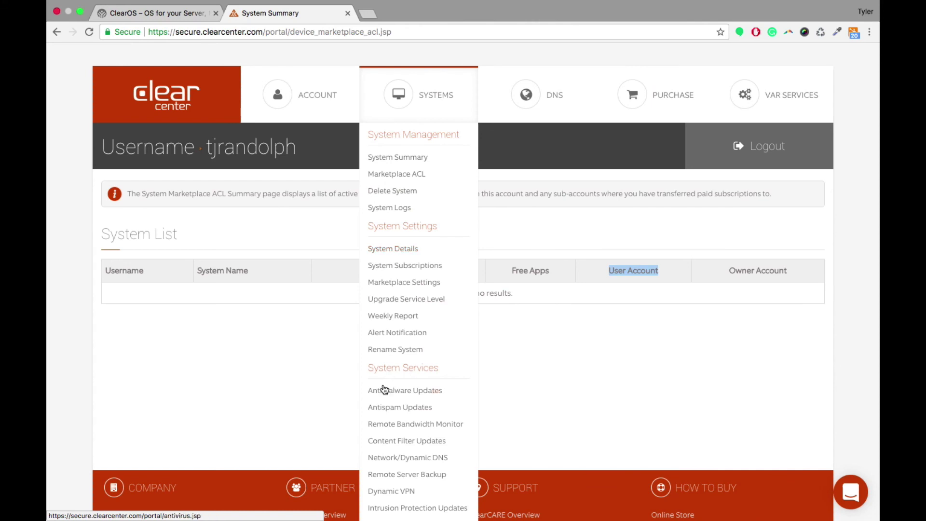
scroll(410, 378, down, 3)
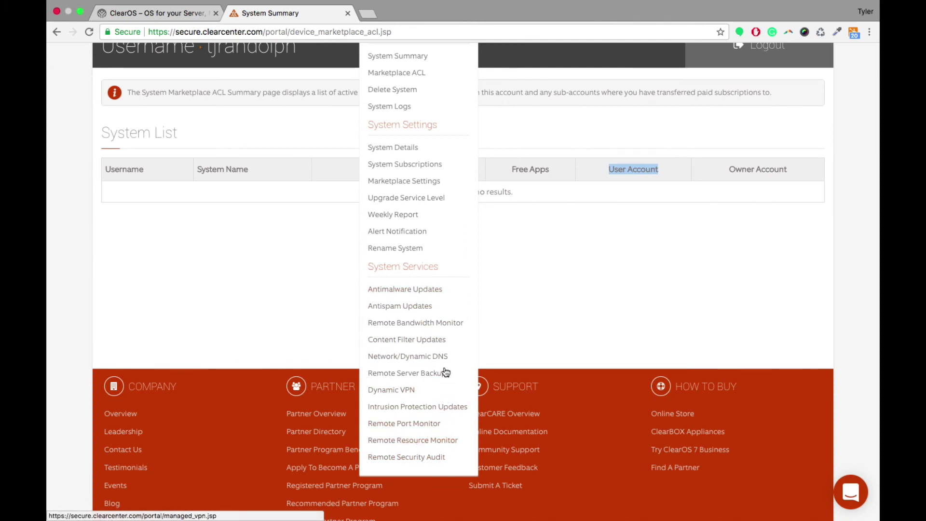
scroll(444, 357, up, 3)
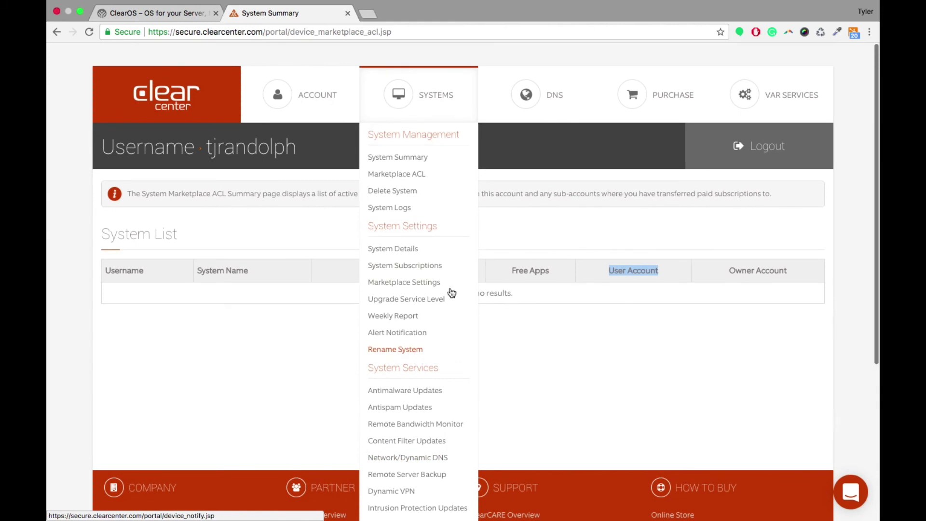
mouse_move(525, 96)
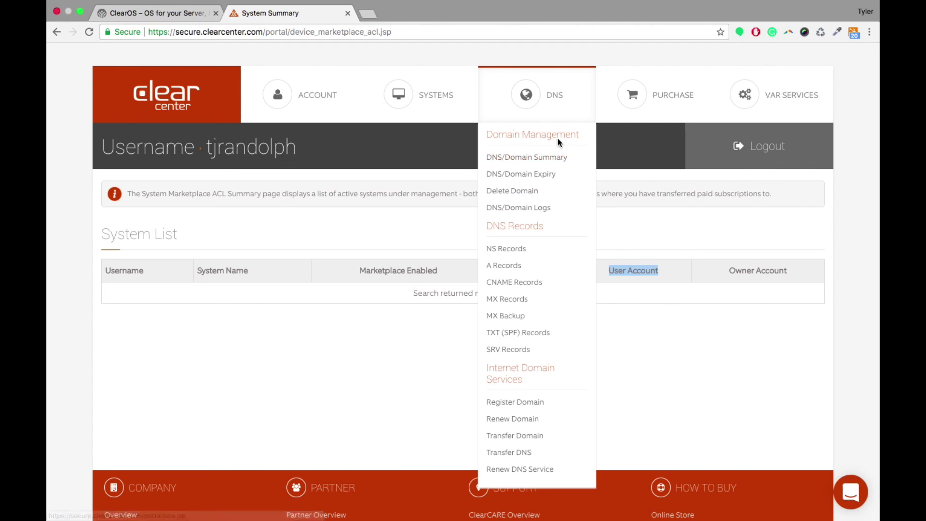
mouse_move(636, 100)
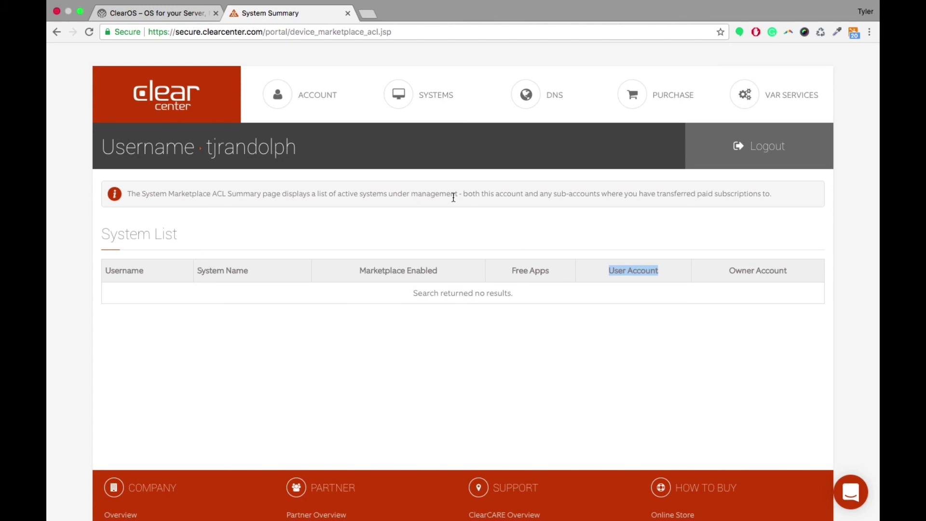
Step: From the clearos.com site's LOGINS panel, choose SIGNUP under ClearOS Portal
key(ctrl+shift+Tab)
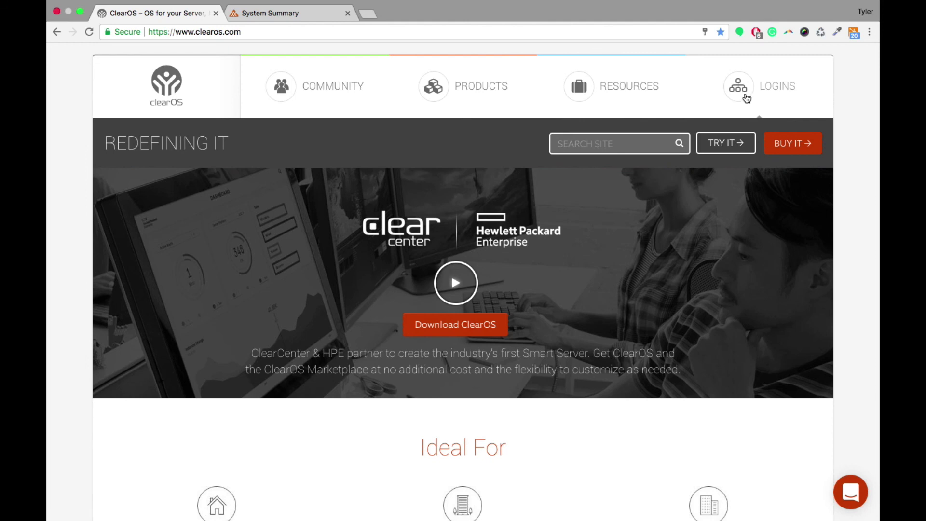
click(545, 32)
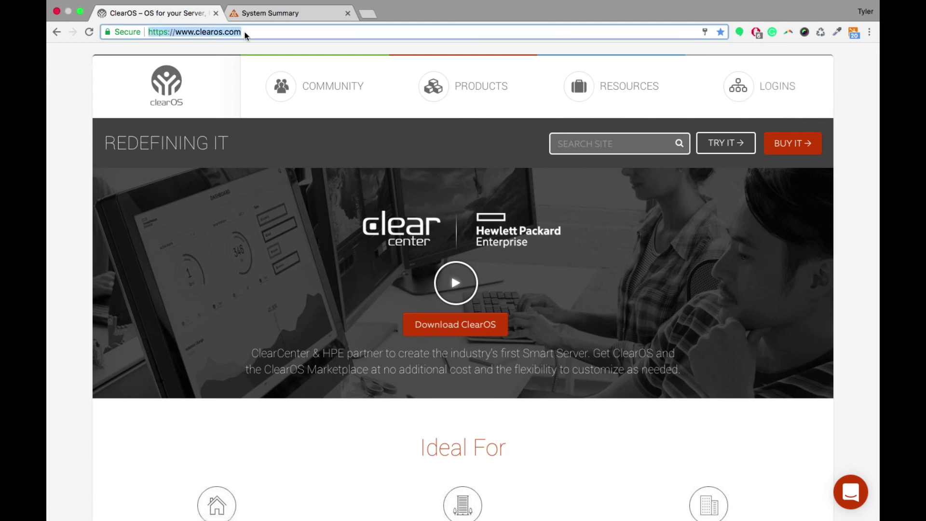
click(533, 169)
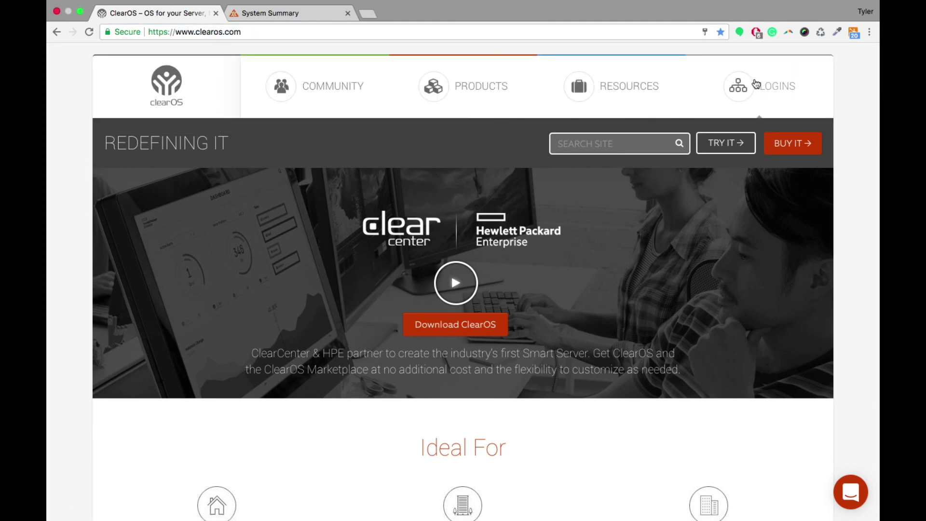
mouse_move(756, 84)
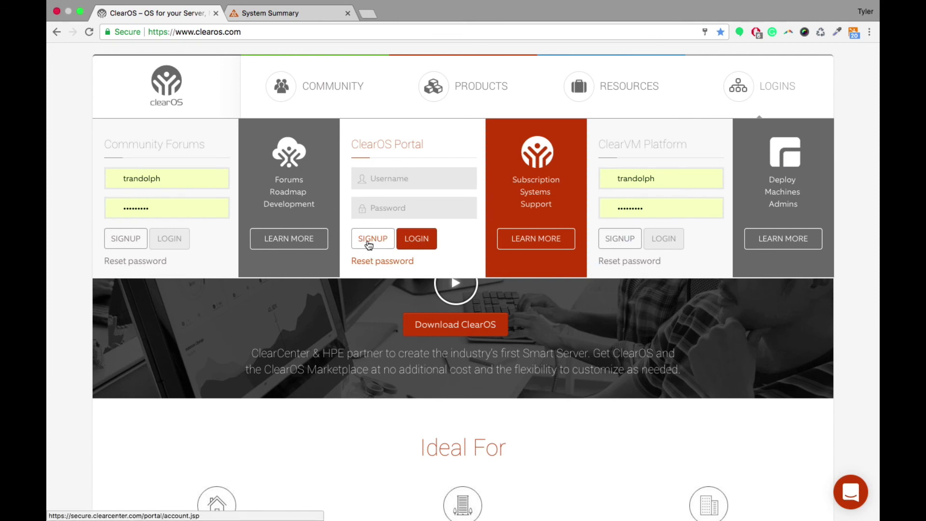
click(369, 244)
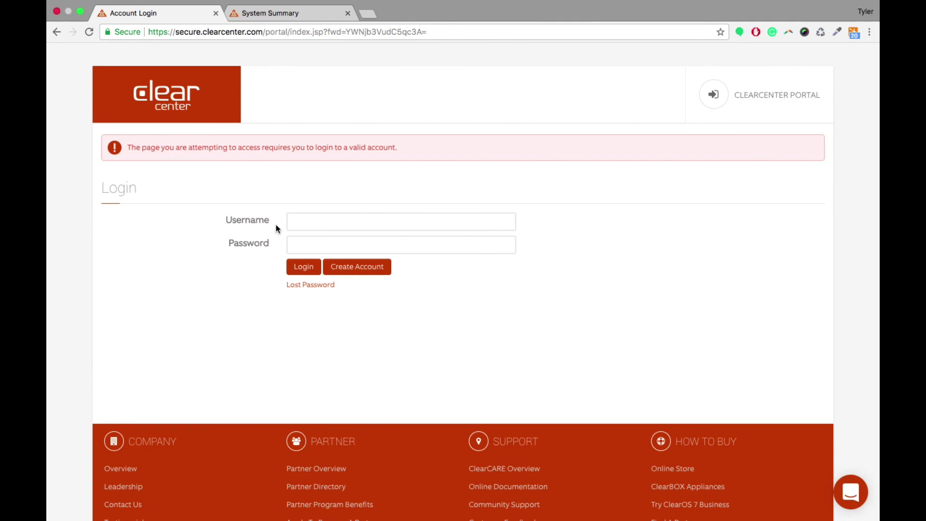
Step: Bring up the empty Create New Account form, defaulting to United States of America and EST
click(352, 267)
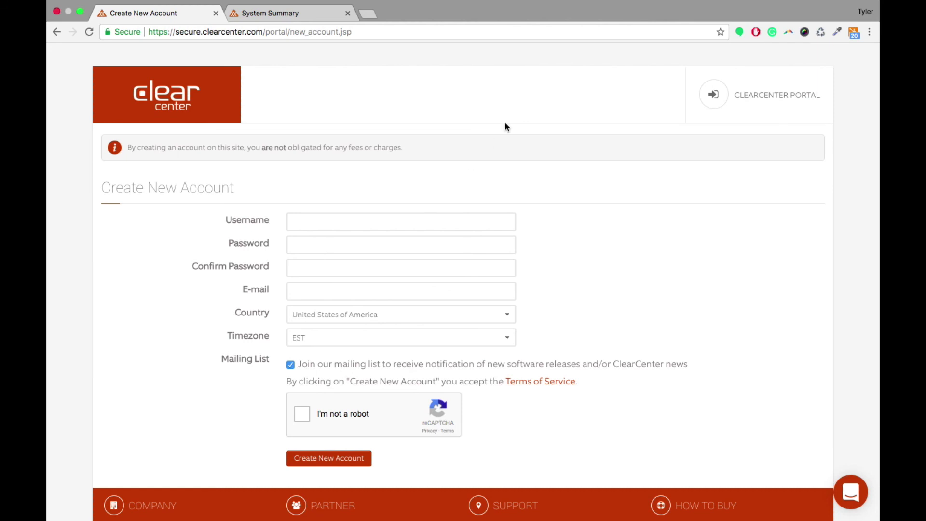
mouse_move(776, 97)
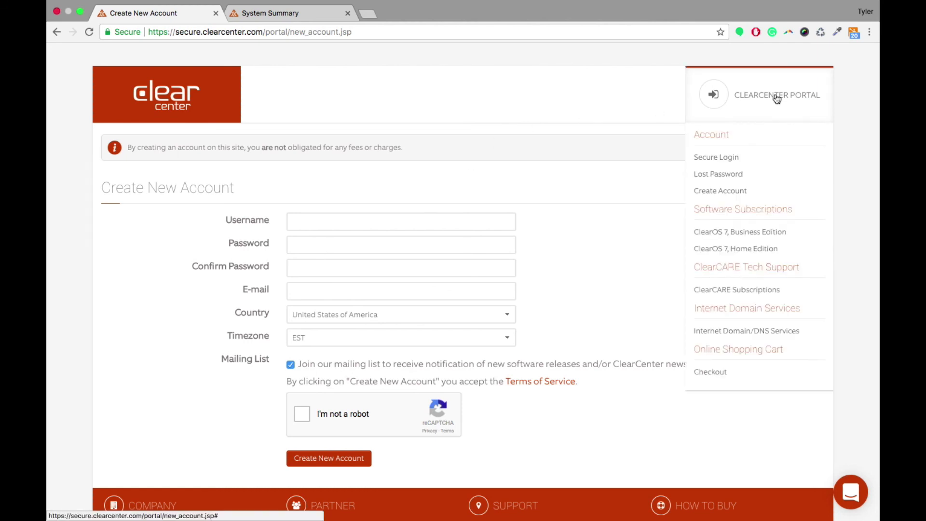